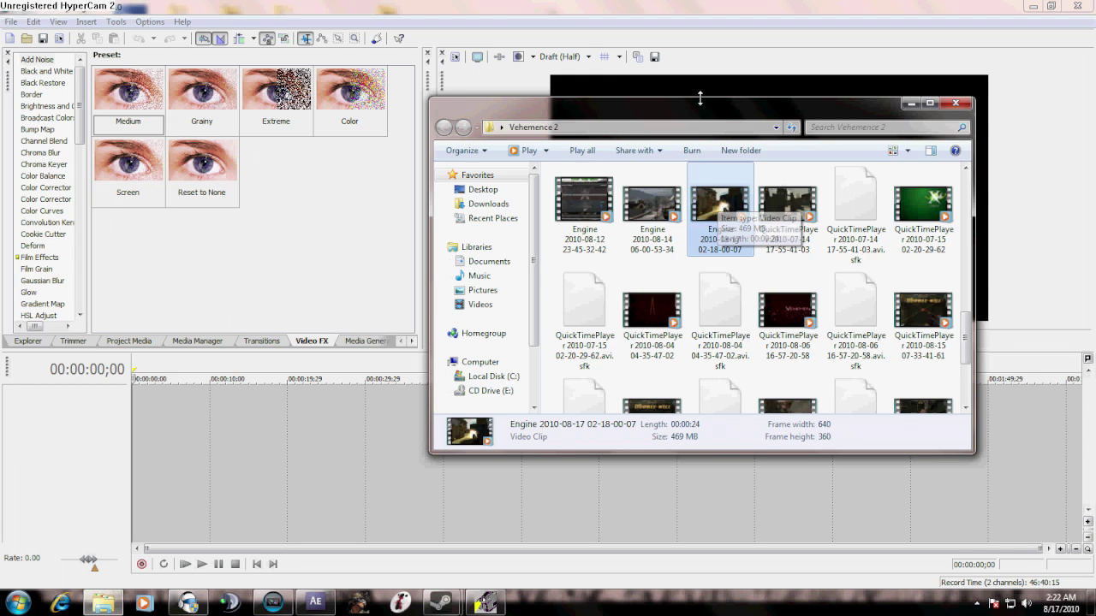
left_click_drag(707, 110, 774, 40)
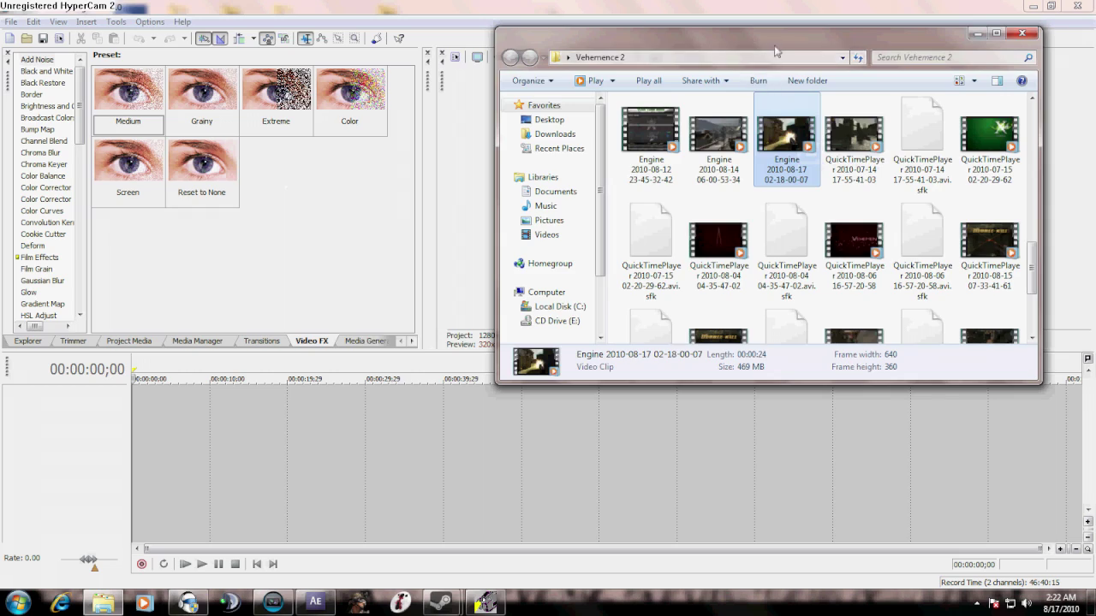
mouse_move(759, 51)
left_mouse_down()
mouse_move(594, 126)
mouse_move(646, 128)
mouse_move(747, 56)
mouse_move(750, 33)
left_mouse_up()
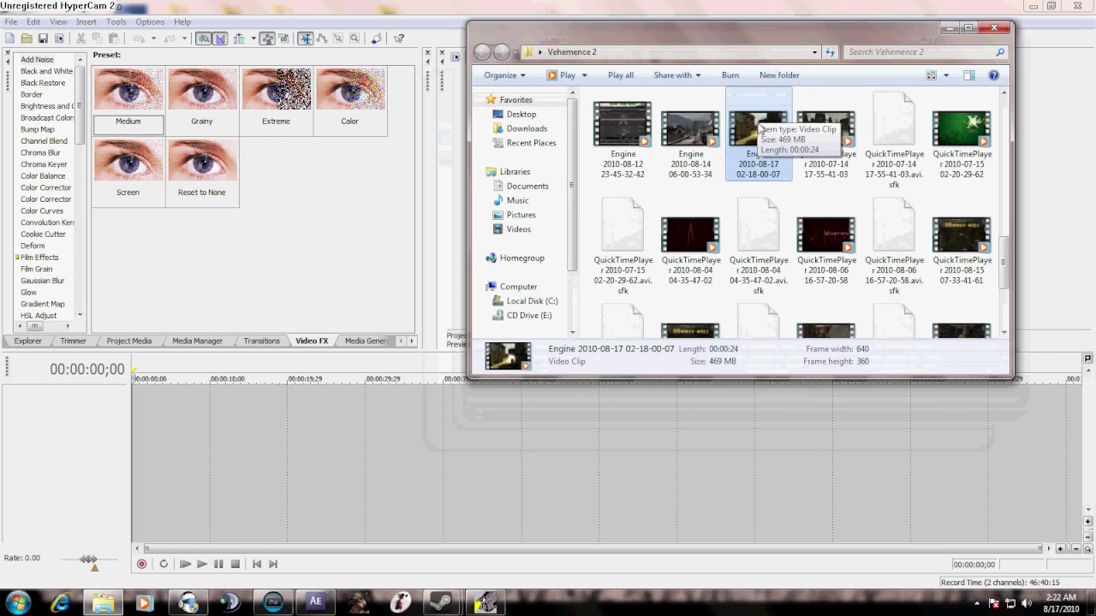
left_click_drag(736, 38, 769, 18)
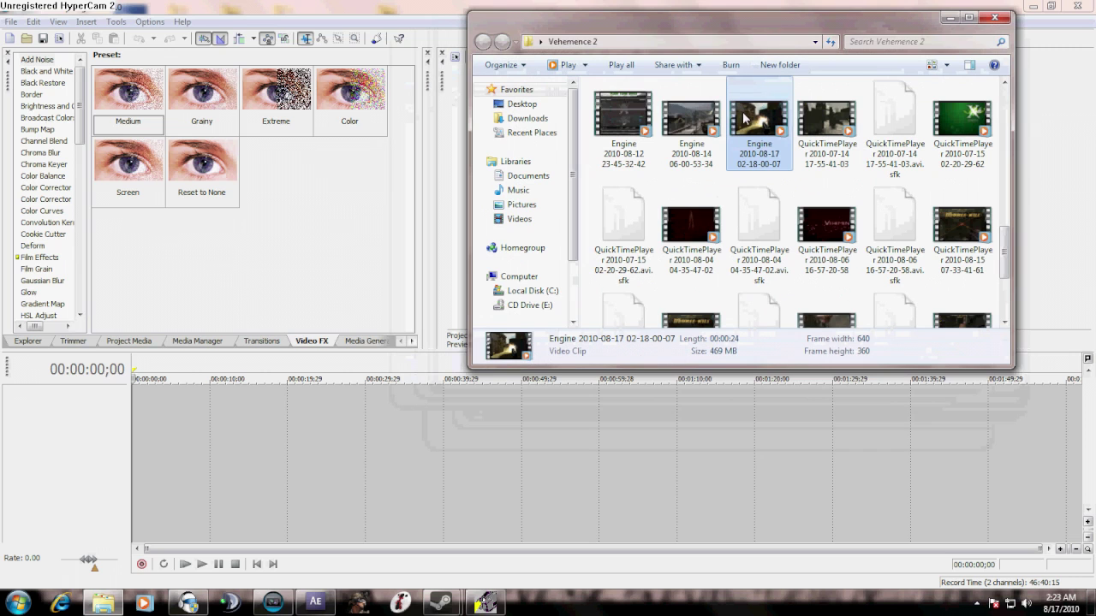
left_click_drag(745, 117, 142, 423)
left_click(374, 415)
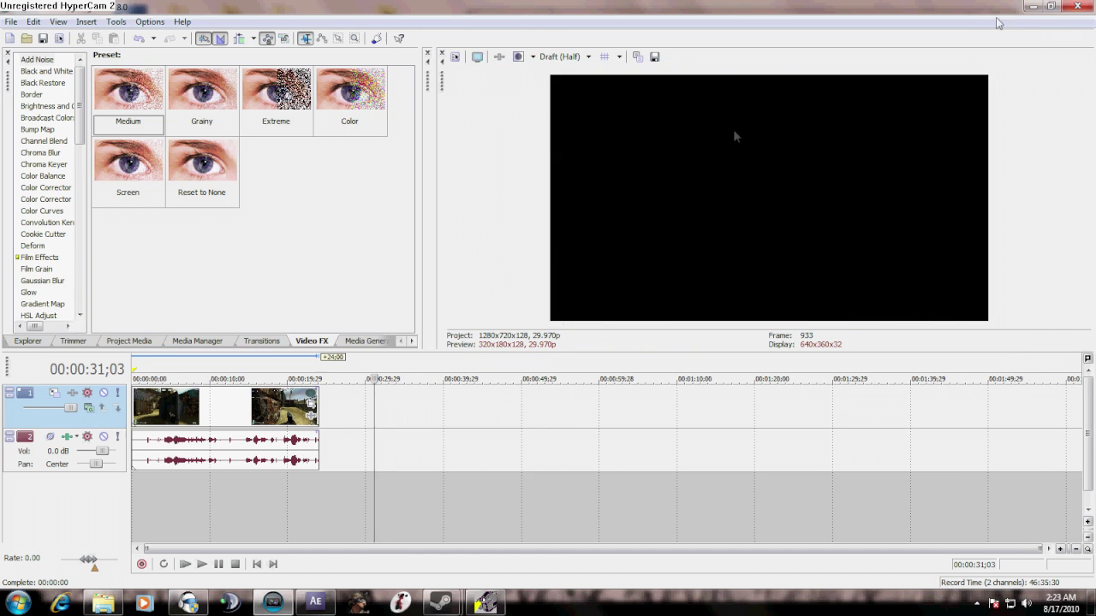
Scrub to the headshot at 00:00:20;09 and split the clip there.
left_click(208, 432)
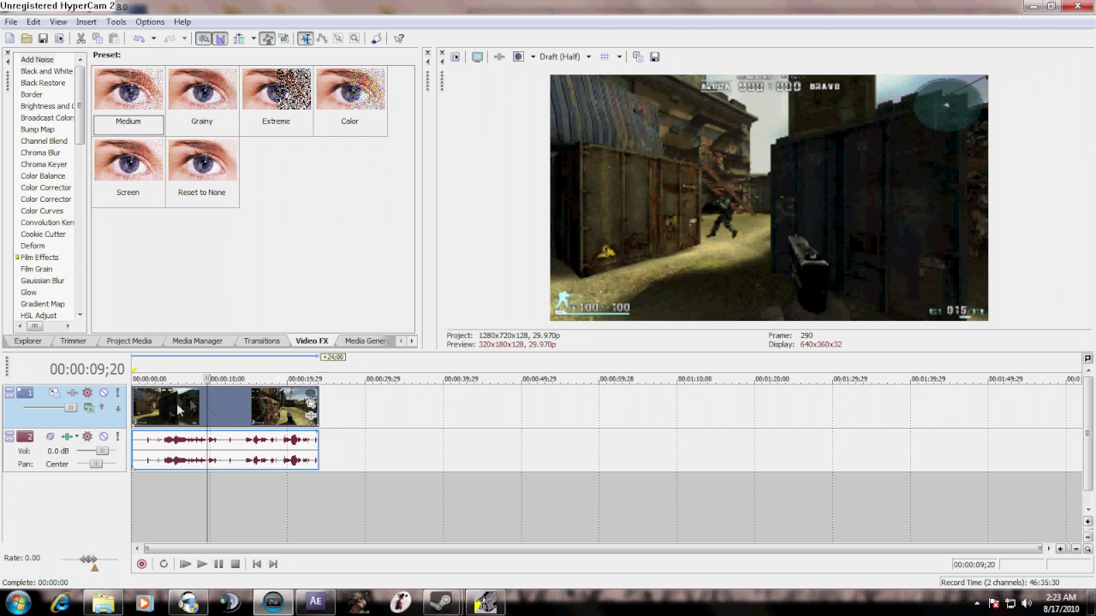
left_click(251, 402)
left_click_drag(251, 402, 291, 411)
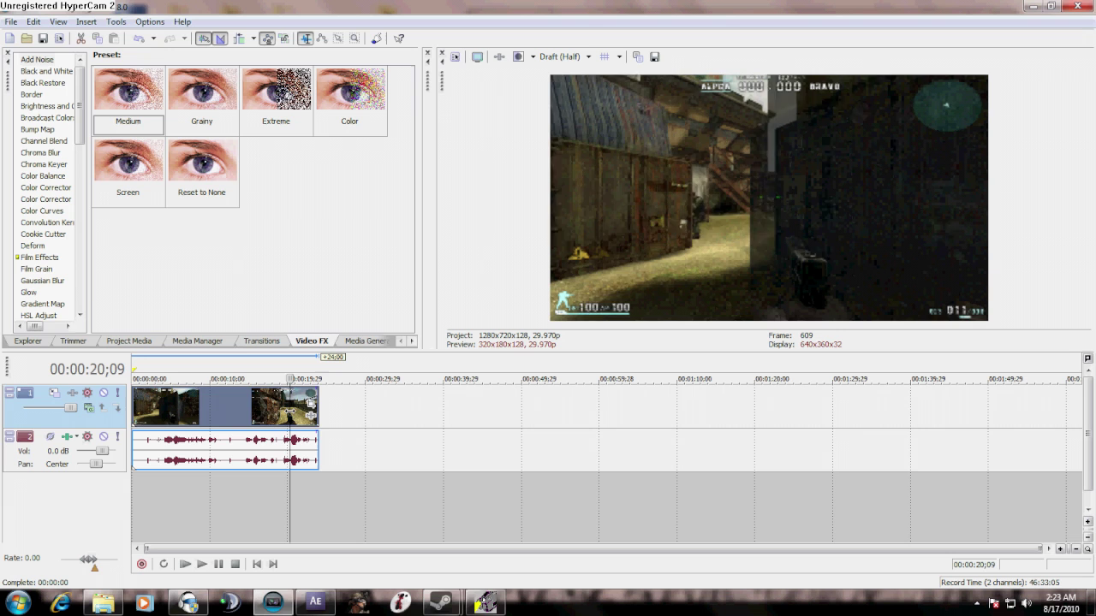
key("s")
Delete the part before the split and move the remaining piece to the timeline start.
left_click(254, 414)
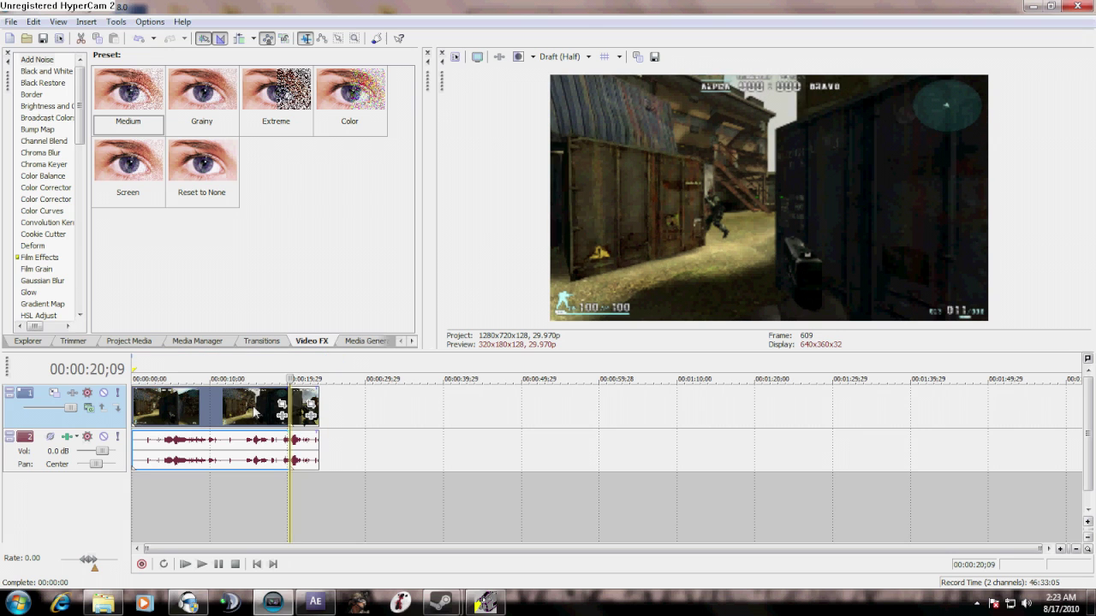
key("Delete")
left_click_drag(304, 415, 137, 400)
scroll(142, 403, "up", 3)
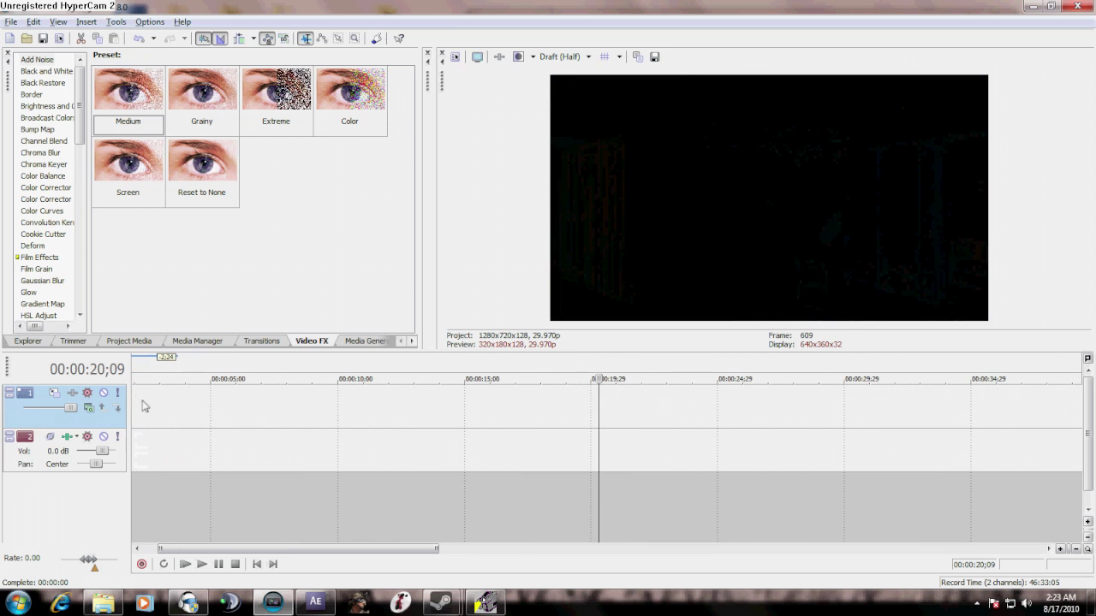
scroll(188, 383, "left", 2)
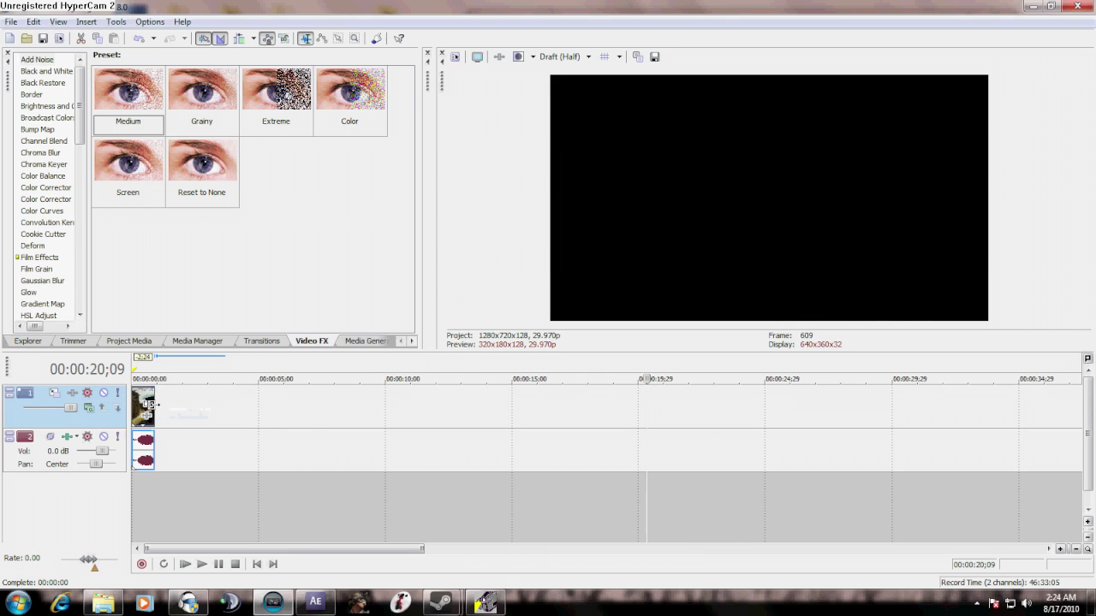
Start a Render As with Video for Windows (*.avi) as the output file type.
left_click(148, 404)
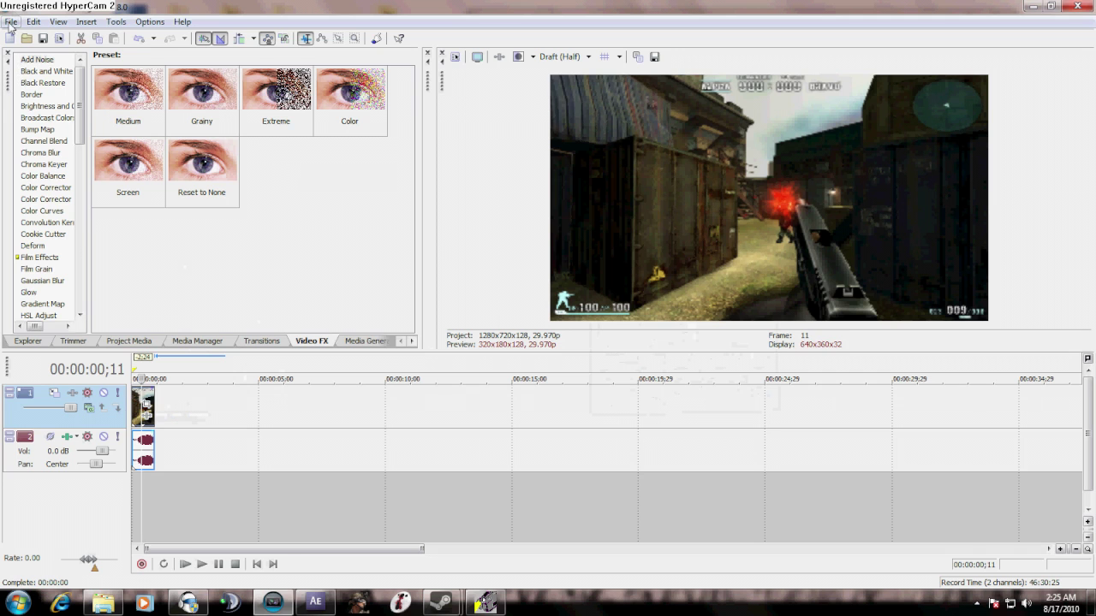
left_click(10, 21)
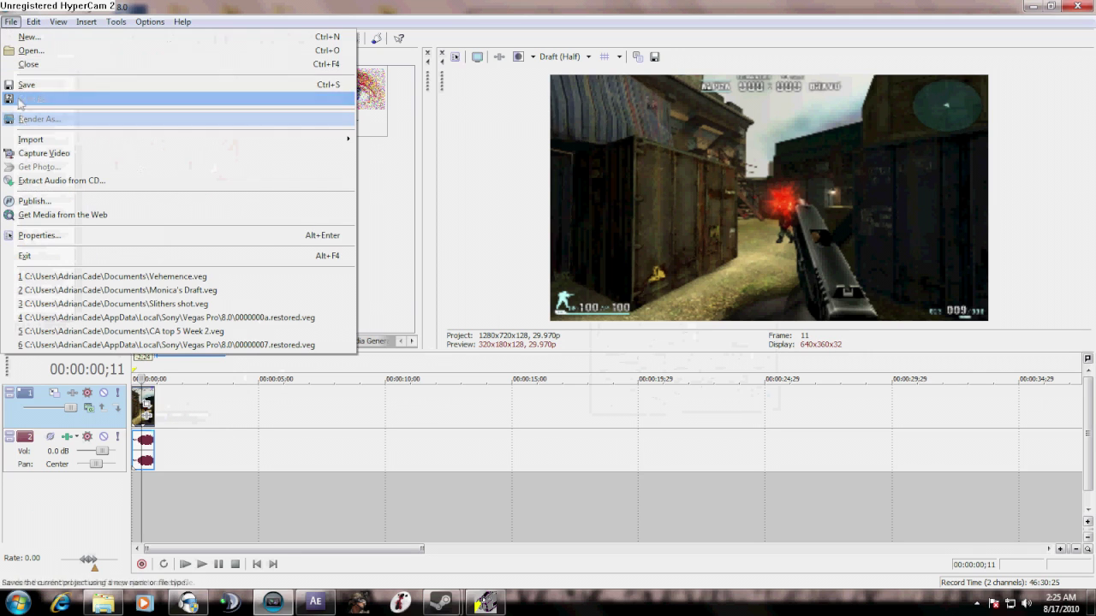
left_click(26, 119)
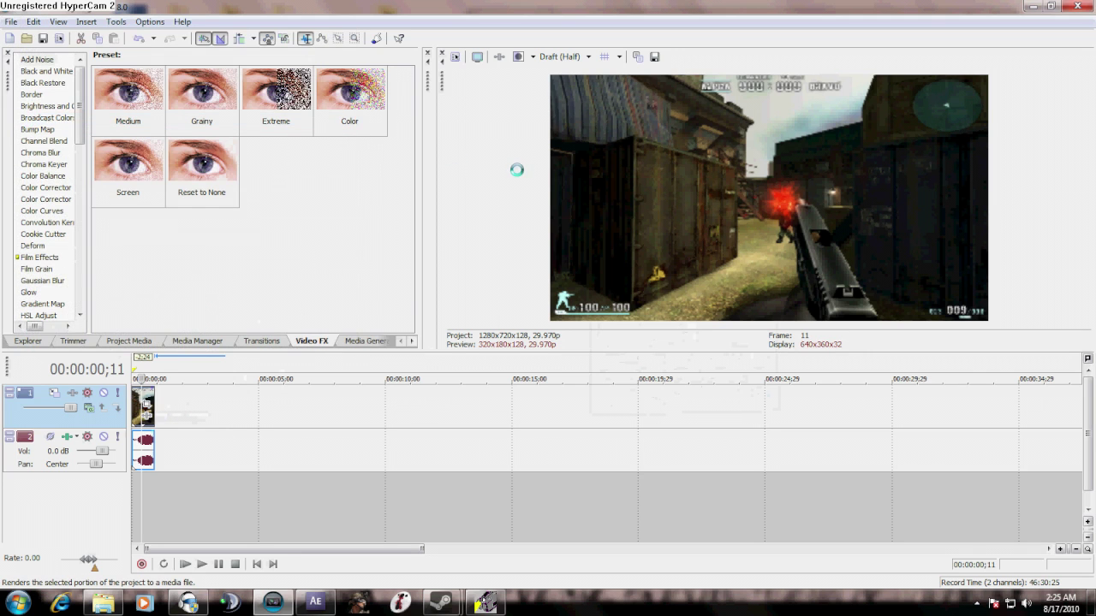
left_click(578, 315)
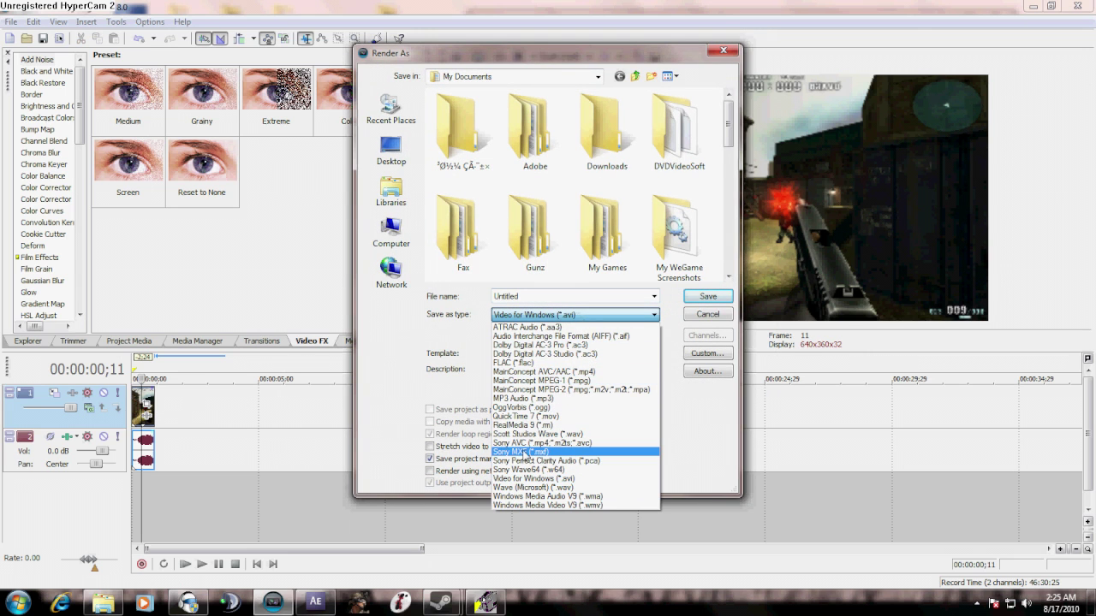
left_click(568, 315)
left_click(568, 315)
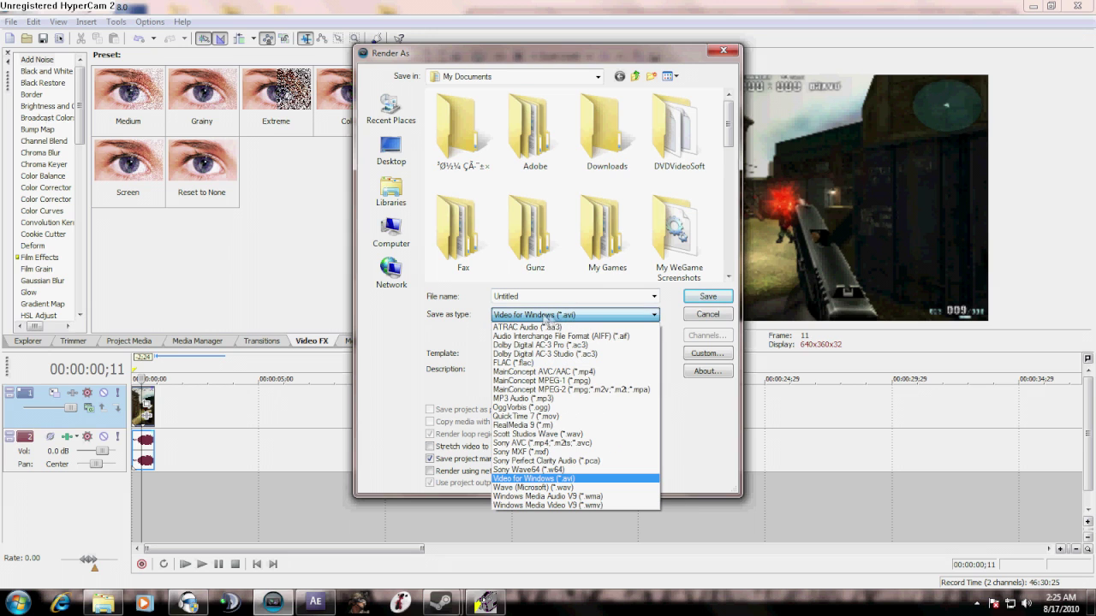
left_click(580, 318)
Choose the Twixtor template and confirm its 1280x720 Lagarith lossless, no-audio settings.
left_click(514, 359)
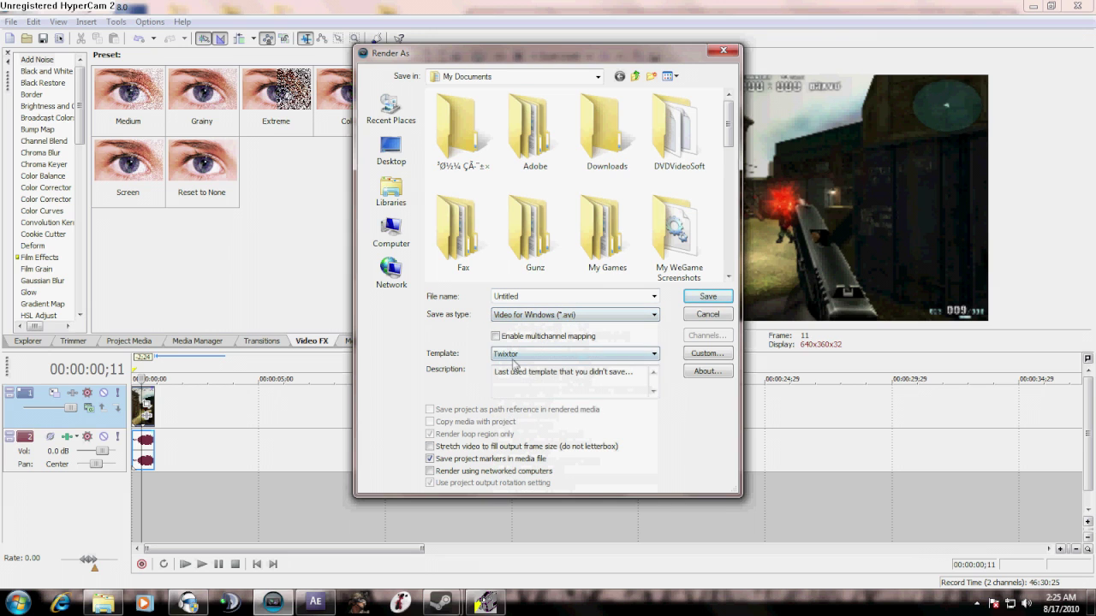
left_click(707, 354)
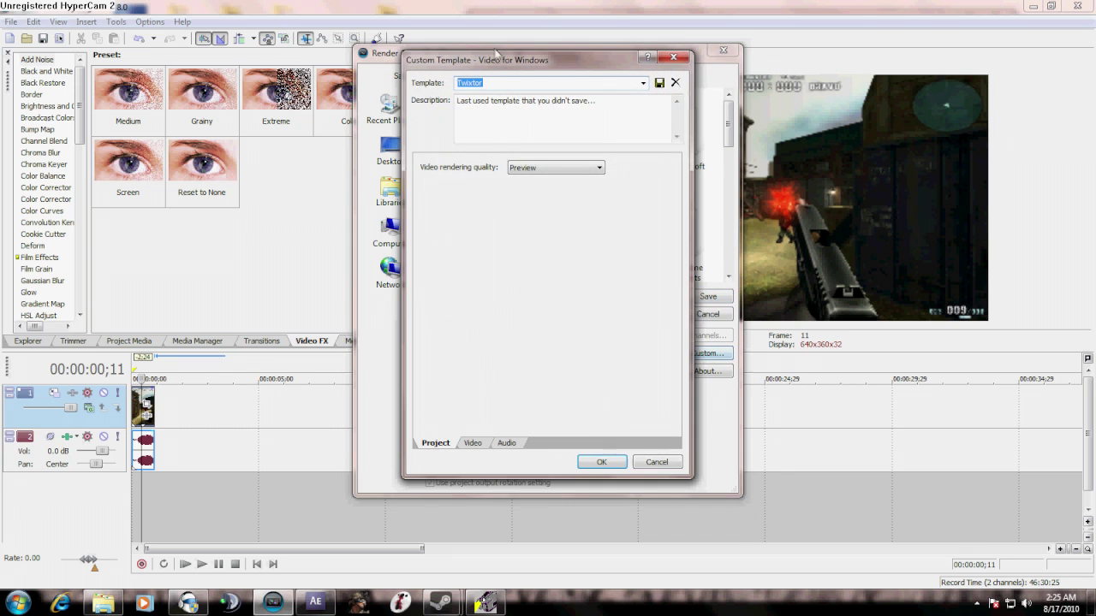
left_click(473, 442)
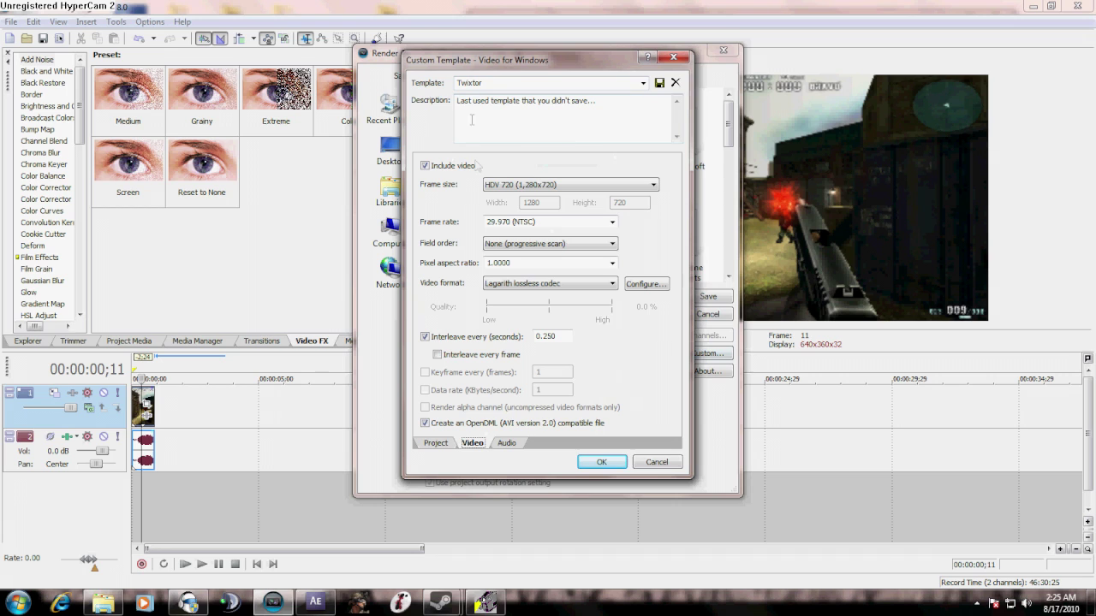
left_click(494, 189)
left_click(506, 445)
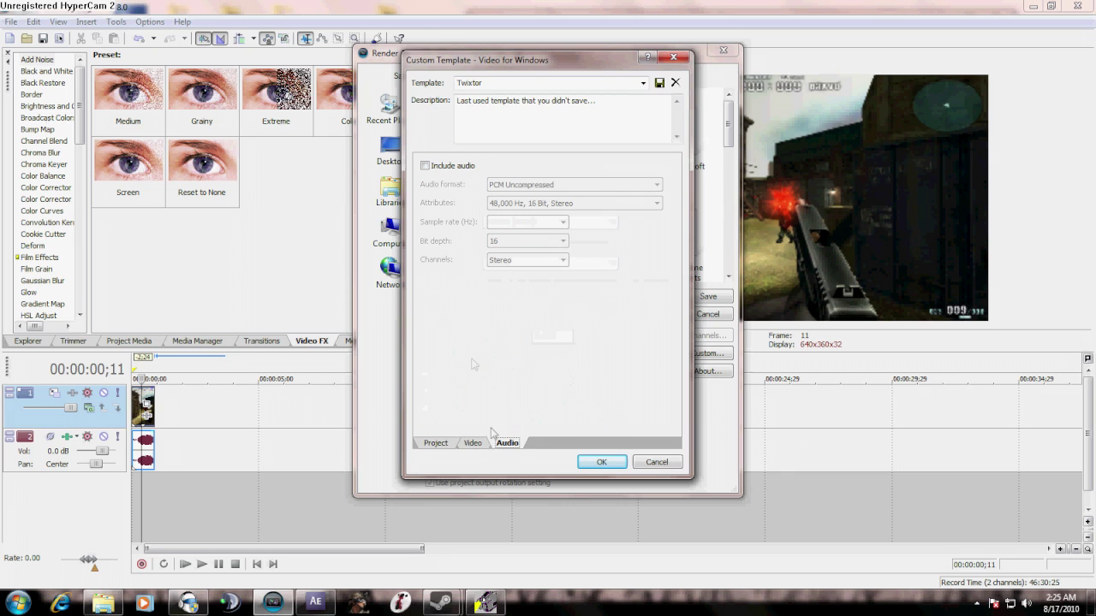
left_click(604, 461)
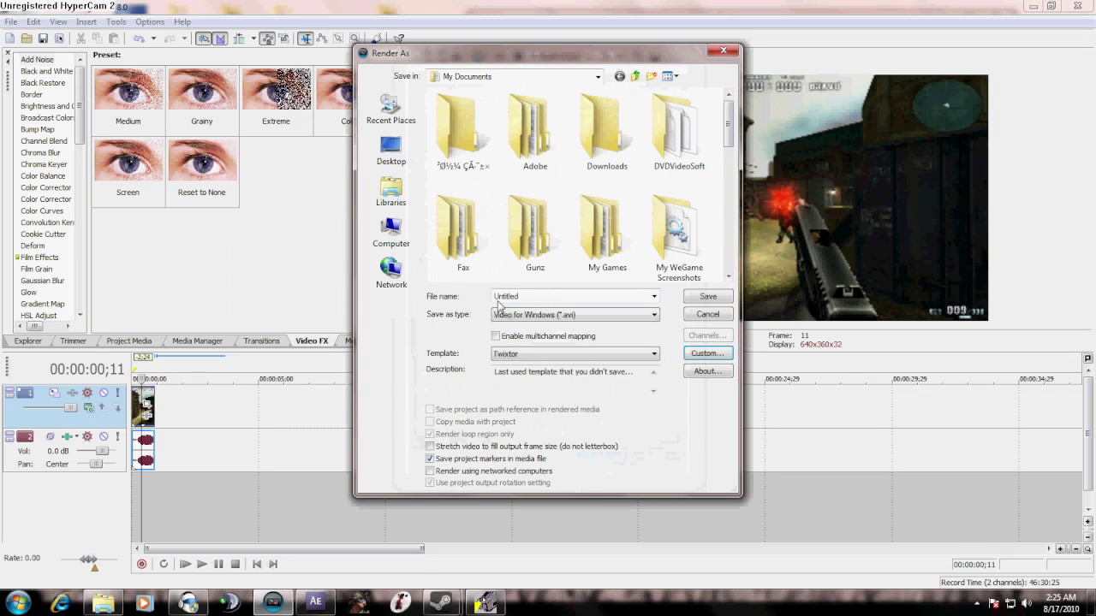
Render the trimmed clip as Simple SHot.avi and open the folder holding it.
left_click(138, 445)
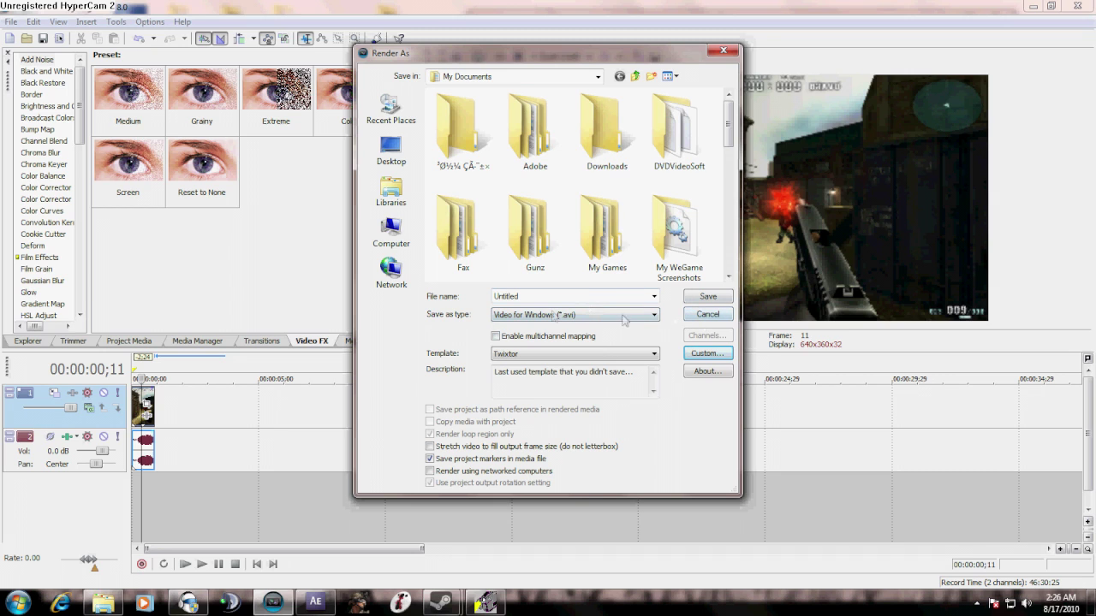
left_click(306, 303)
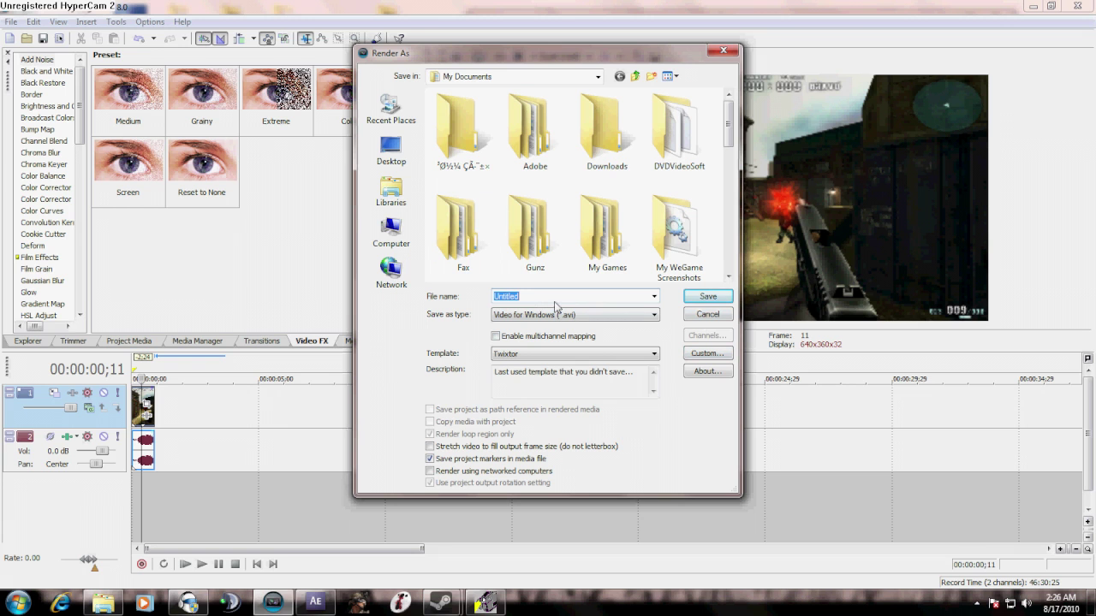
type("Simpli")
type(" SHot")
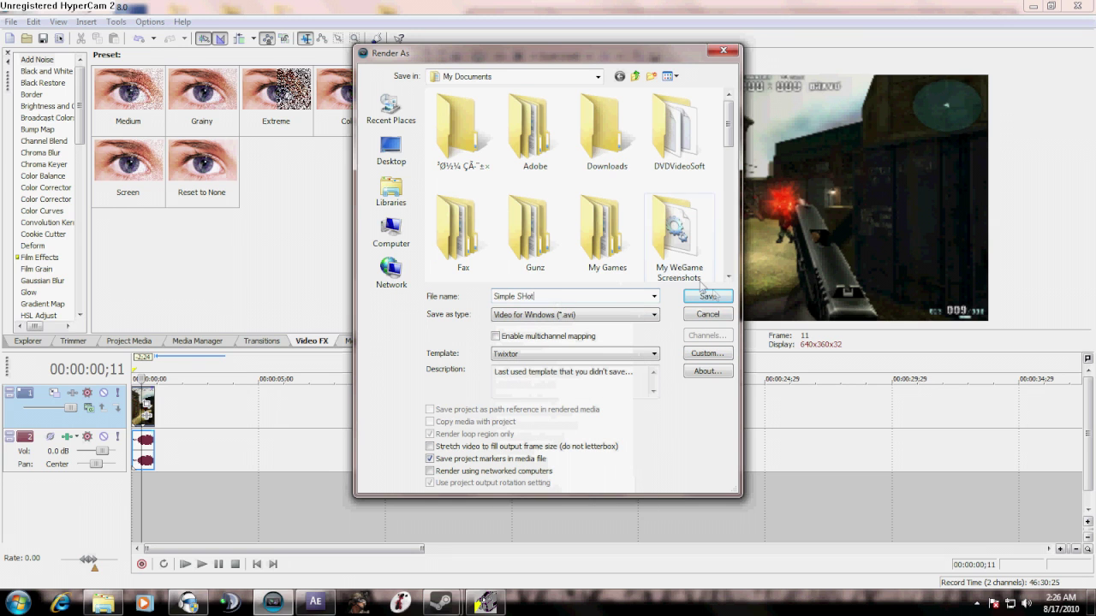
left_click(707, 297)
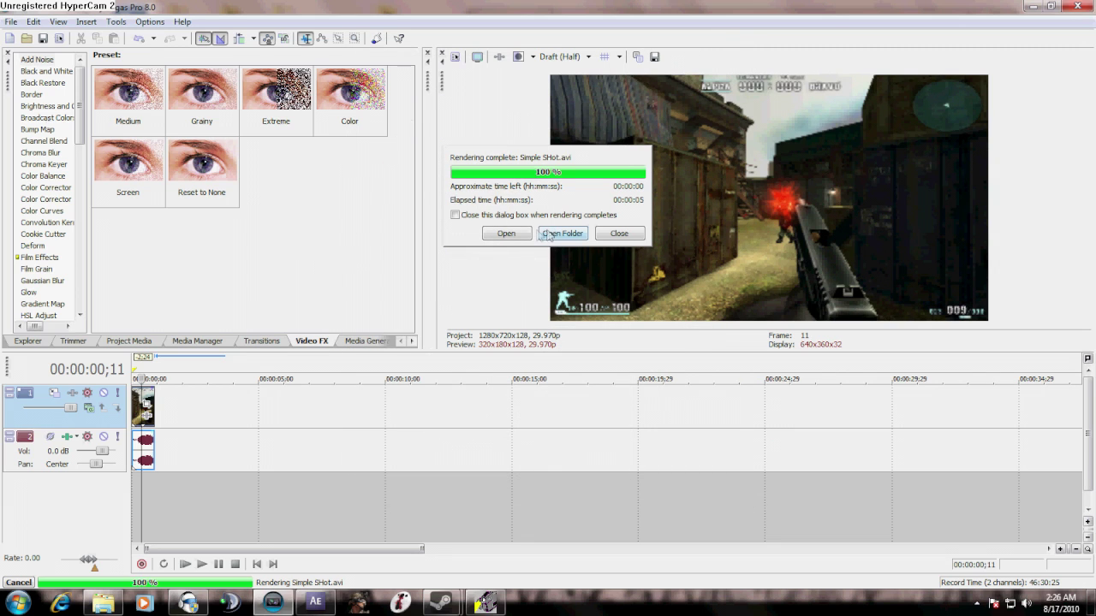
left_click(562, 232)
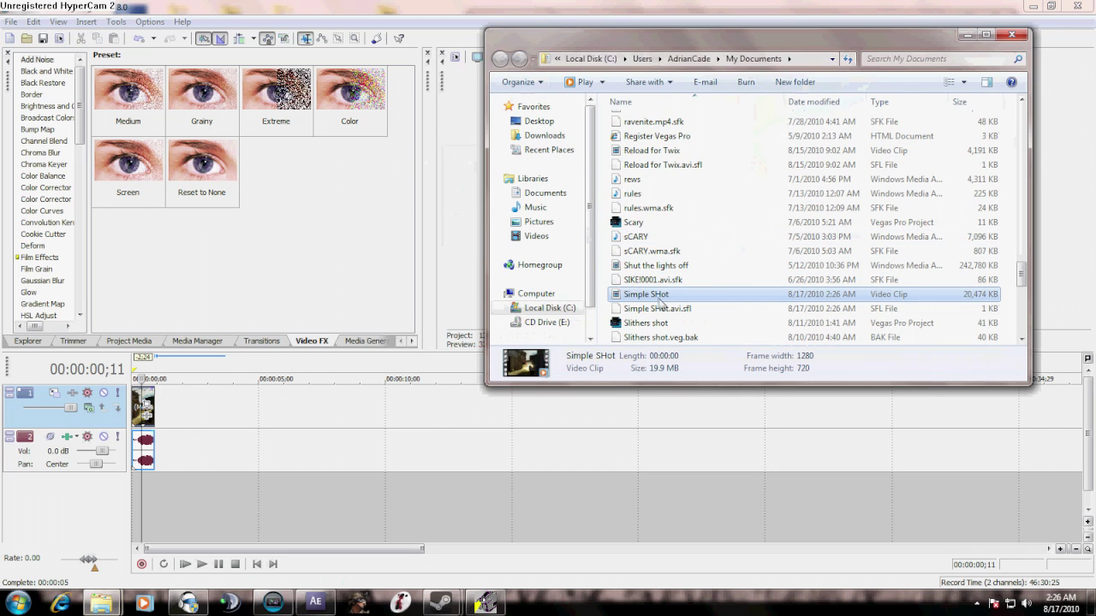
Drag Simple SHot.avi from My Documents into the After Effects Project panel.
left_click_drag(659, 295, 41, 64)
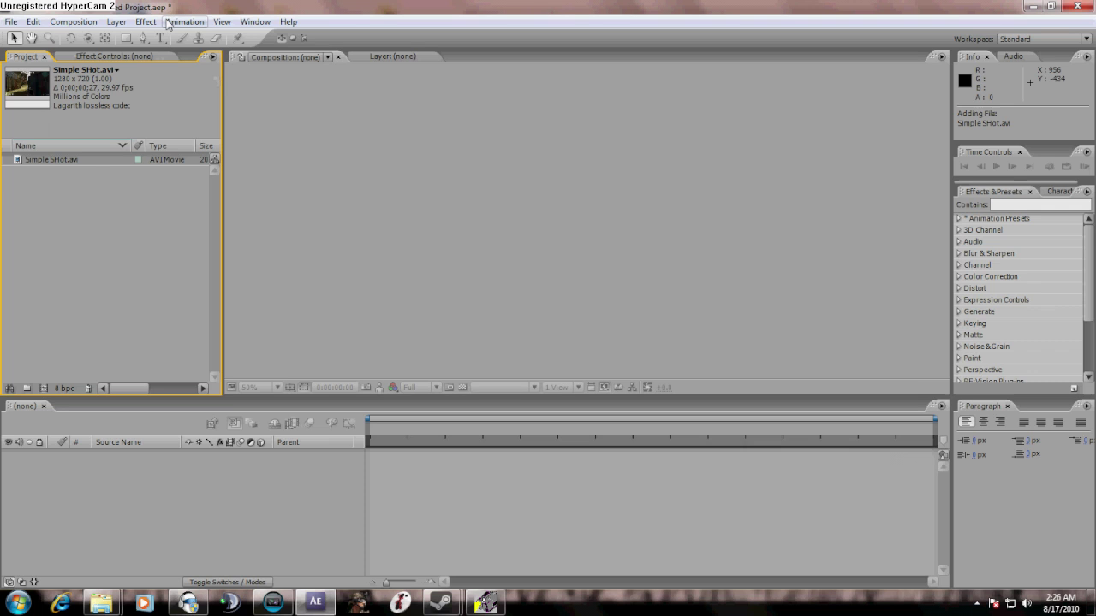
Create the Simple SHot composition from Simple SHot.avi, enable frame blending, and return to frame 0.
left_click_drag(74, 160, 95, 465)
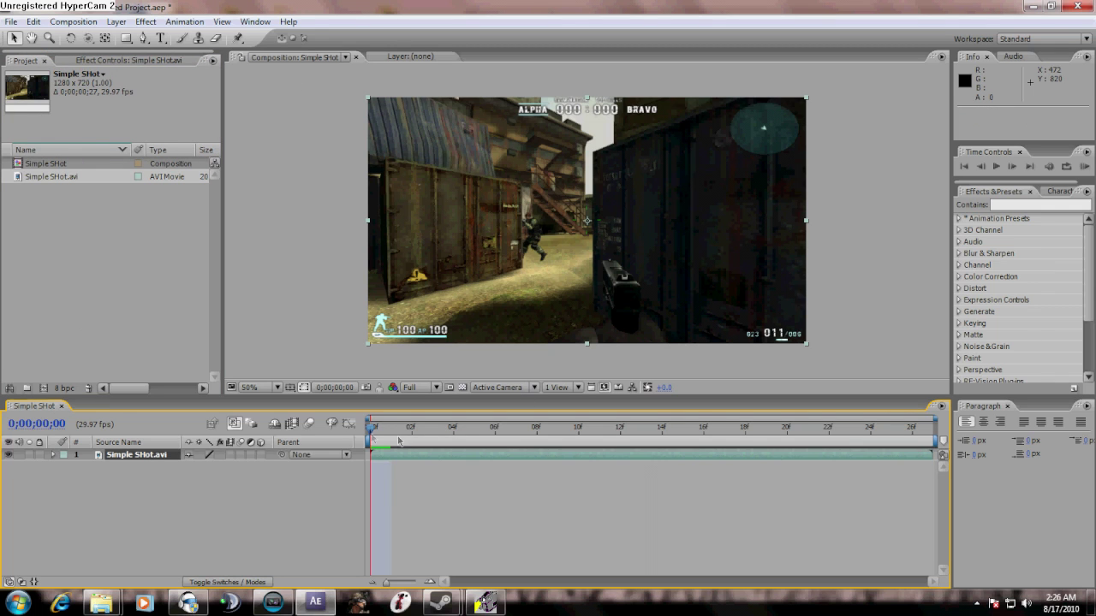
left_click_drag(374, 427, 359, 410)
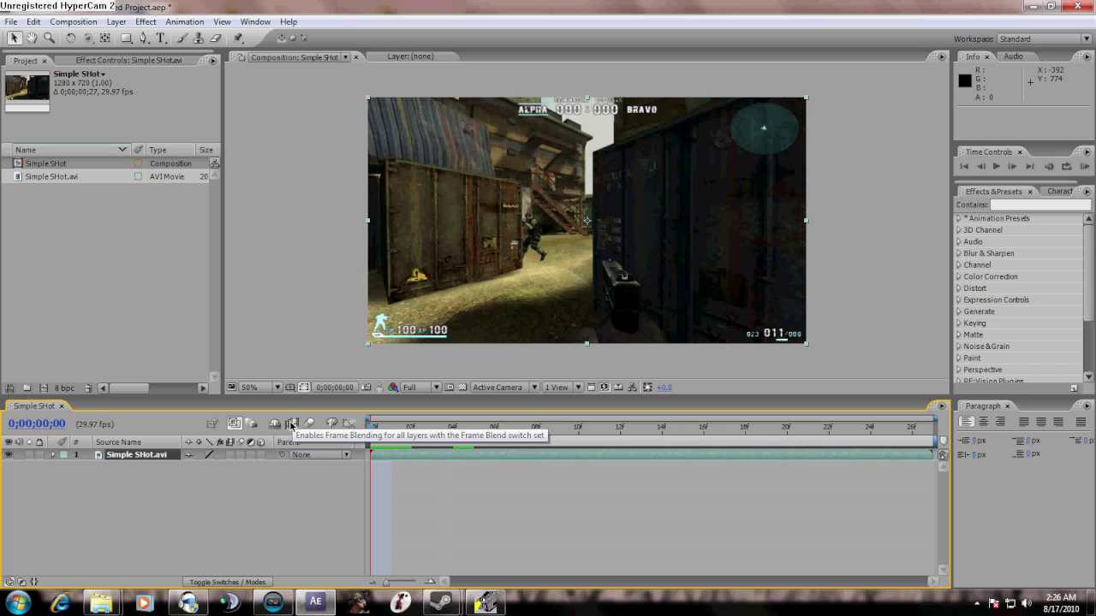
mouse_move(371, 426)
left_mouse_down()
mouse_move(603, 429)
mouse_move(373, 428)
left_mouse_up()
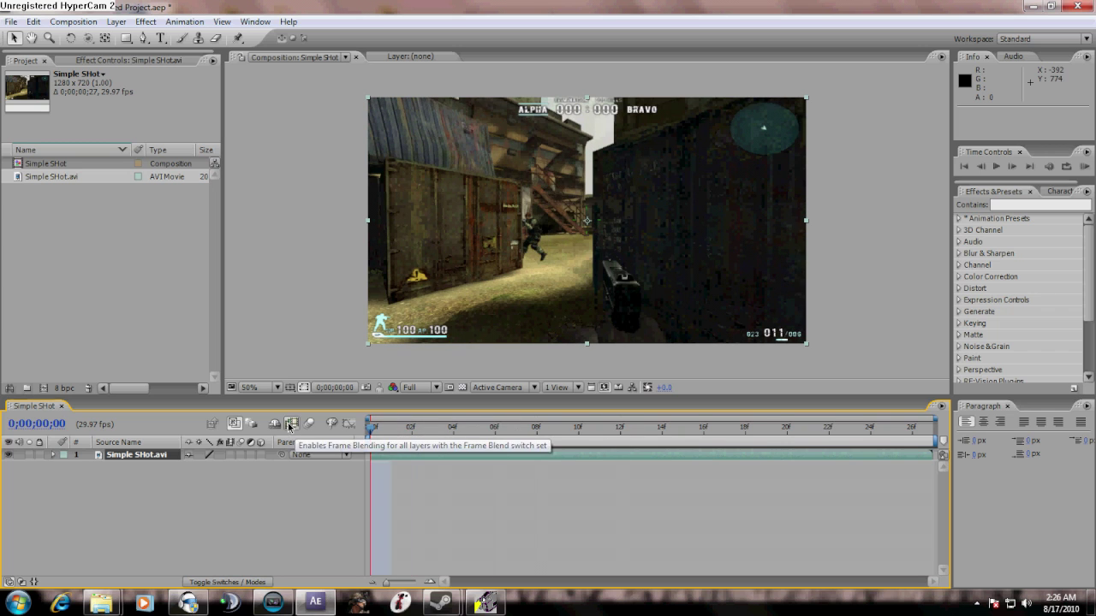
mouse_move(382, 432)
left_mouse_down()
mouse_move(573, 430)
mouse_move(373, 432)
left_mouse_up()
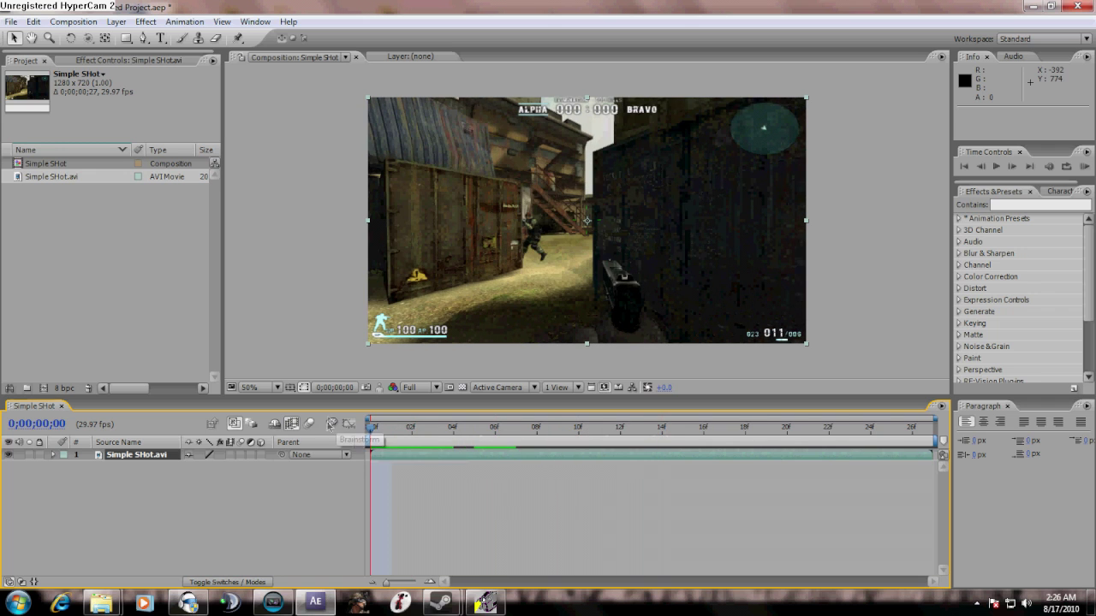
left_click(229, 456)
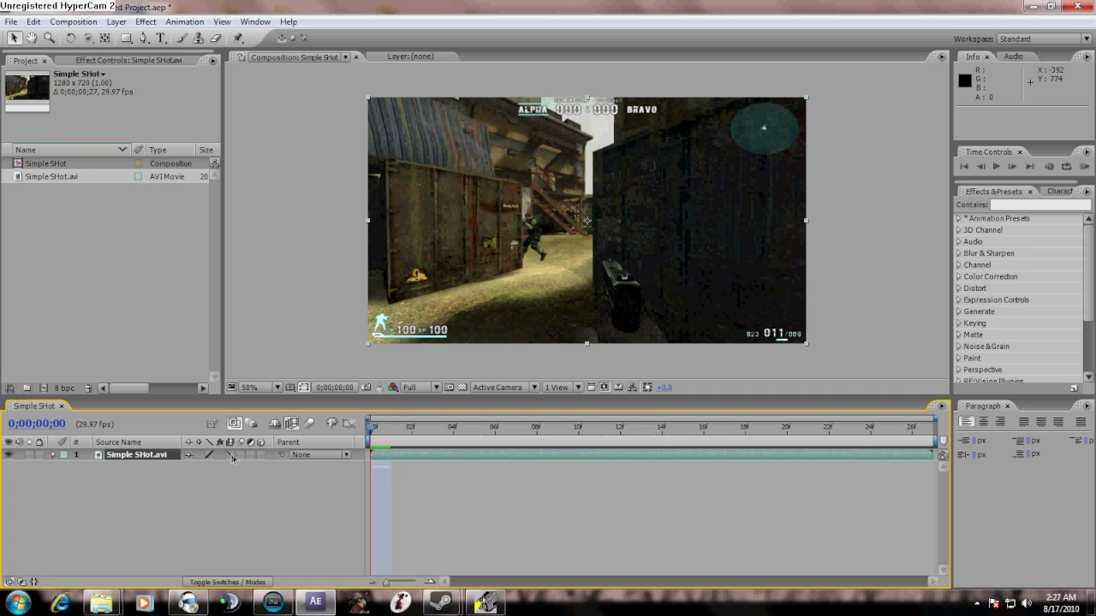
left_click_drag(372, 434, 390, 429)
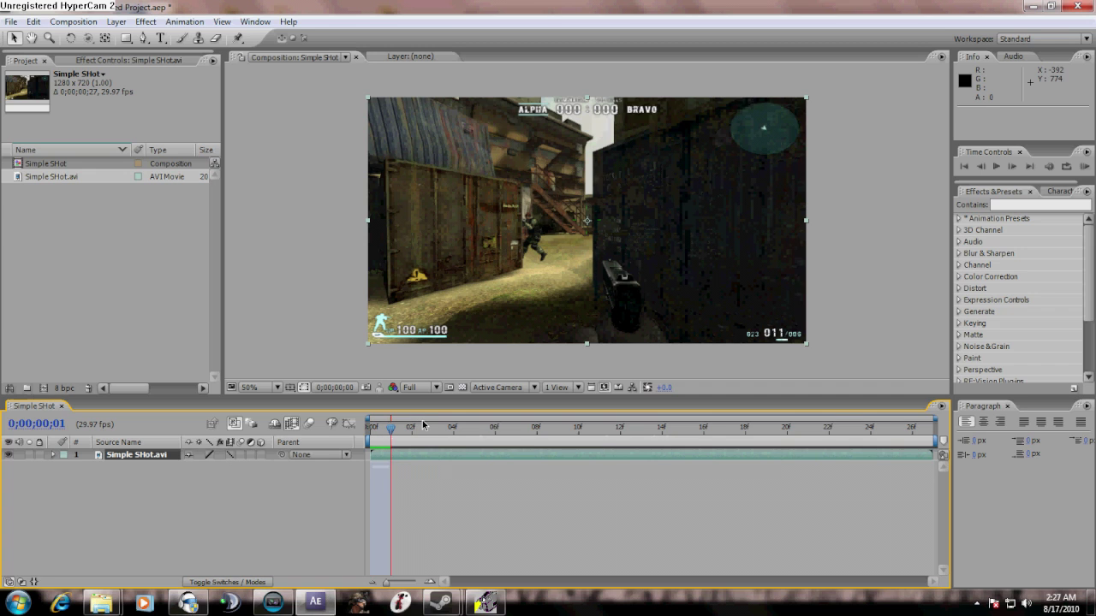
key("Home")
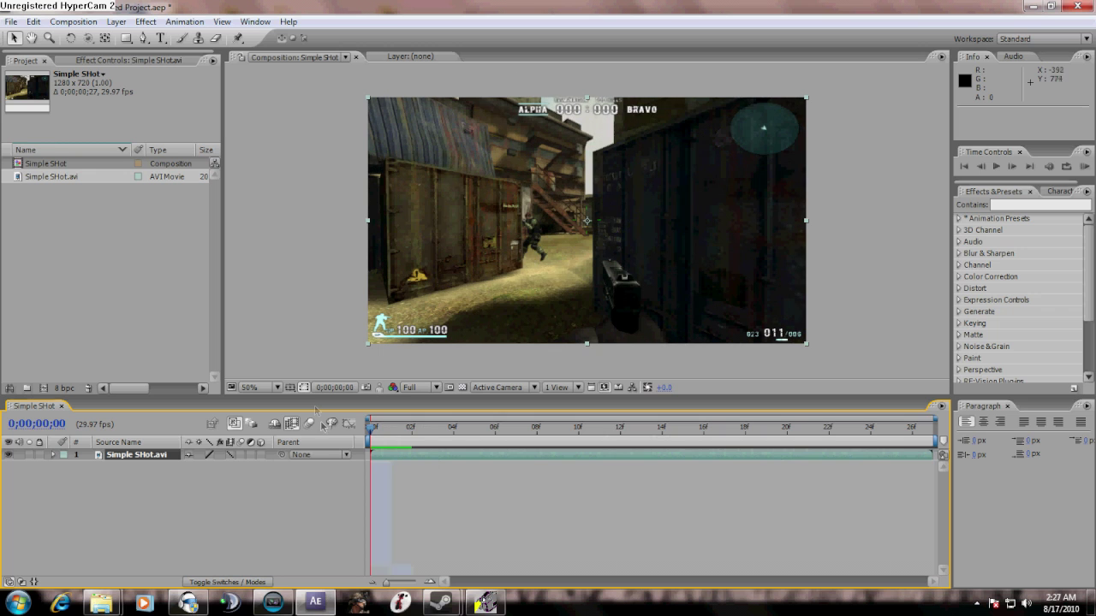
Time-stretch the Simple SHot.avi layer by 500%, making it 0:00:04:15 long.
right_click(443, 153)
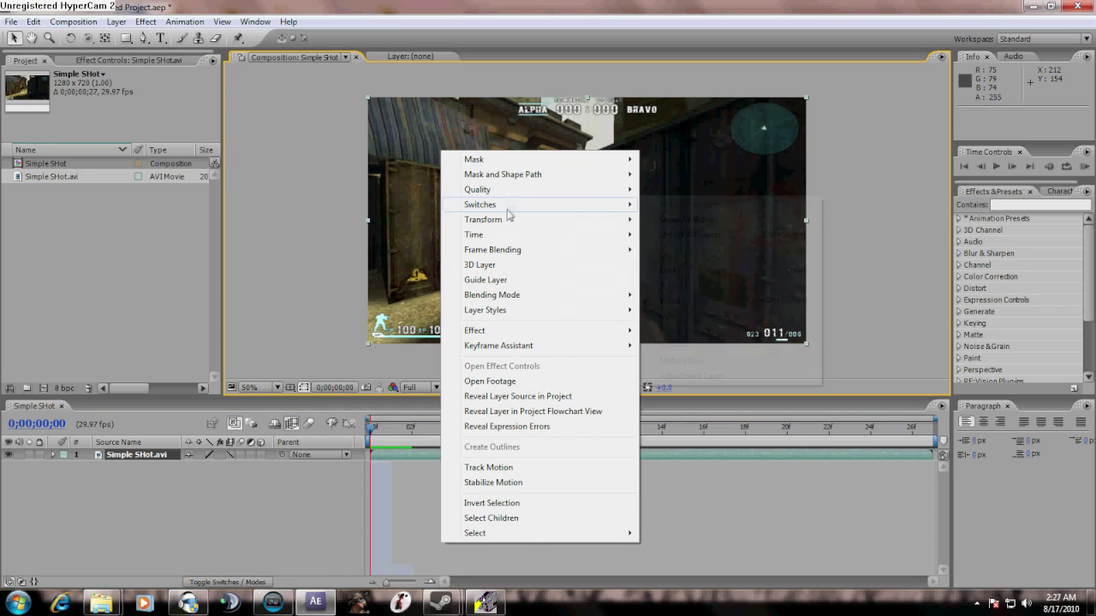
right_click(304, 172)
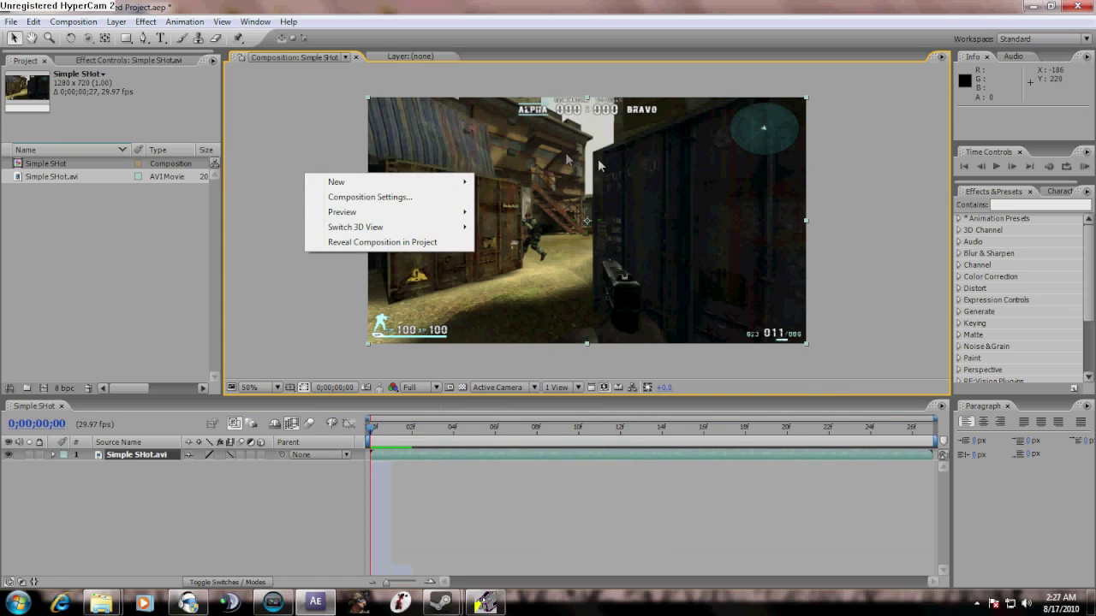
right_click(641, 161)
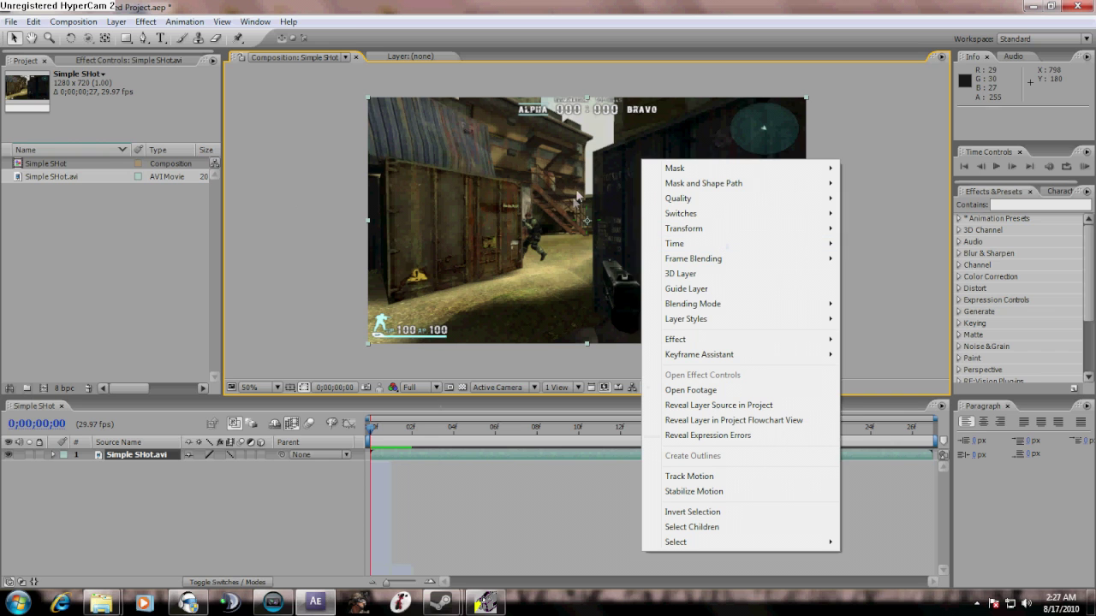
mouse_move(702, 247)
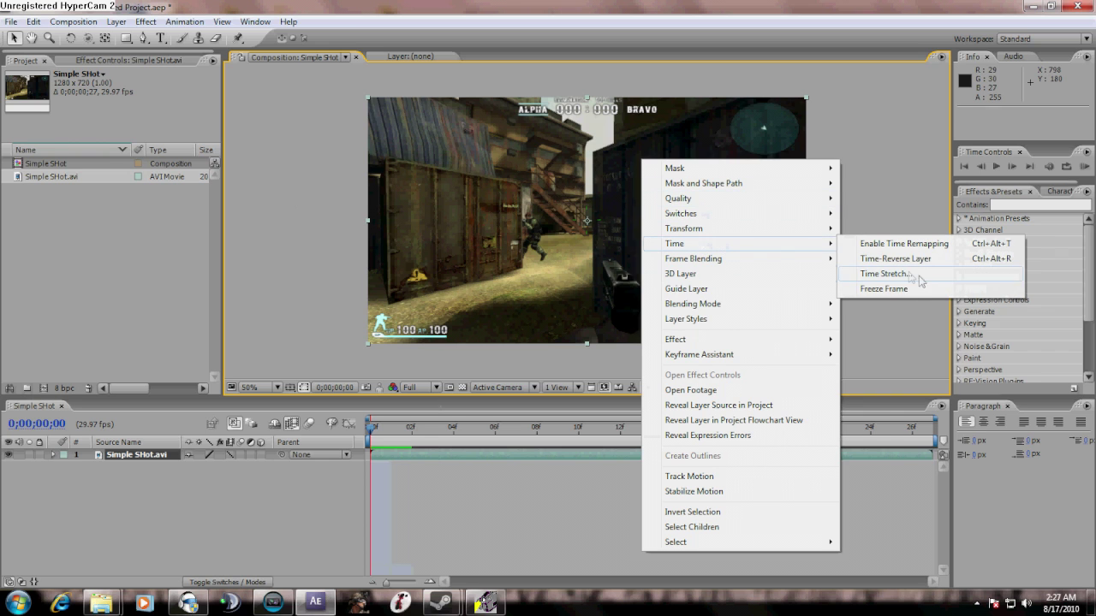
left_click(886, 273)
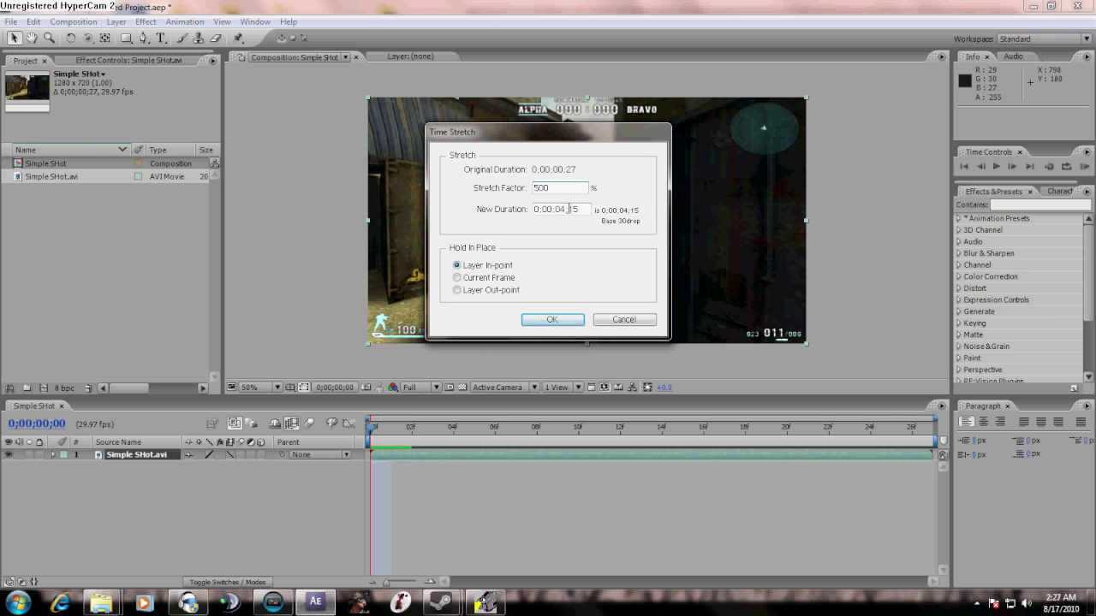
left_click(545, 321)
mouse_move(372, 428)
left_mouse_down()
mouse_move(914, 431)
mouse_move(371, 429)
left_mouse_up()
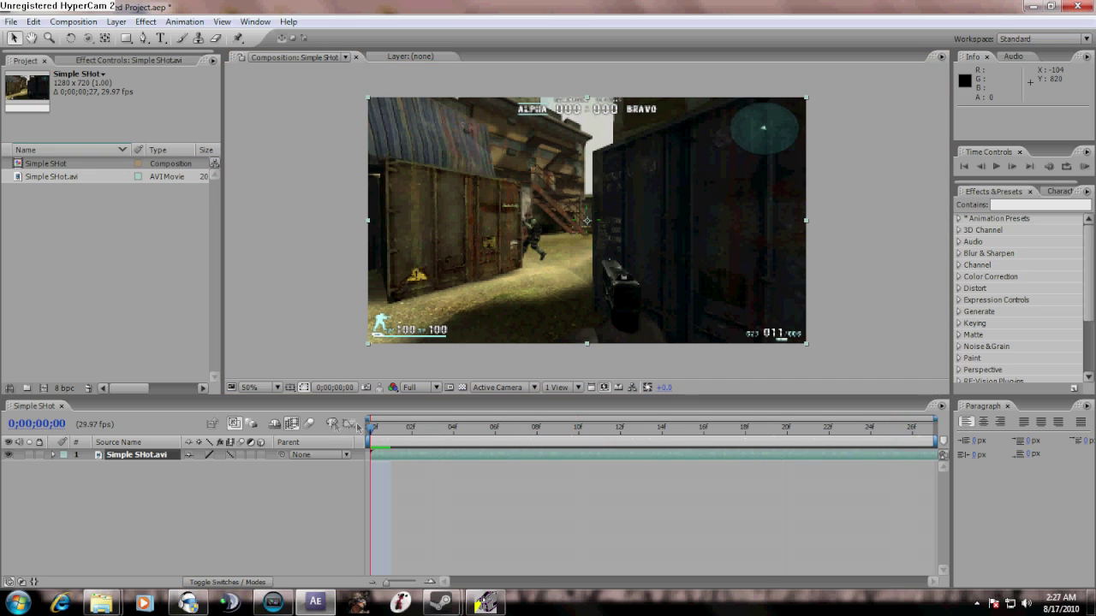
Set the Simple SHot composition duration to 0;00;04;15 and preview the stretched clip.
left_click(74, 21)
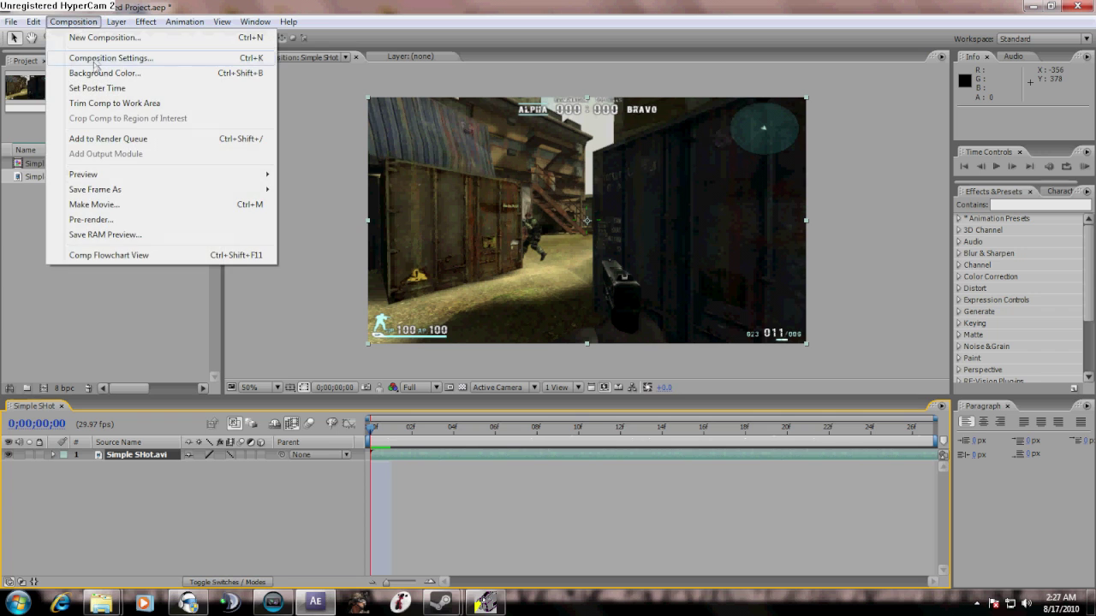
left_click(96, 57)
left_click(505, 374)
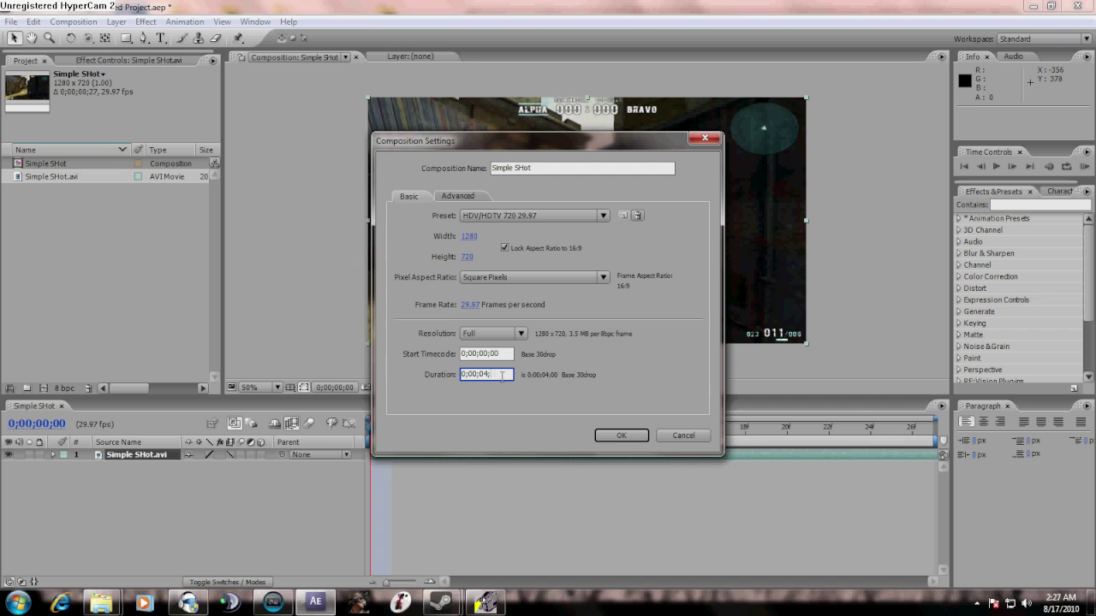
left_click(621, 435)
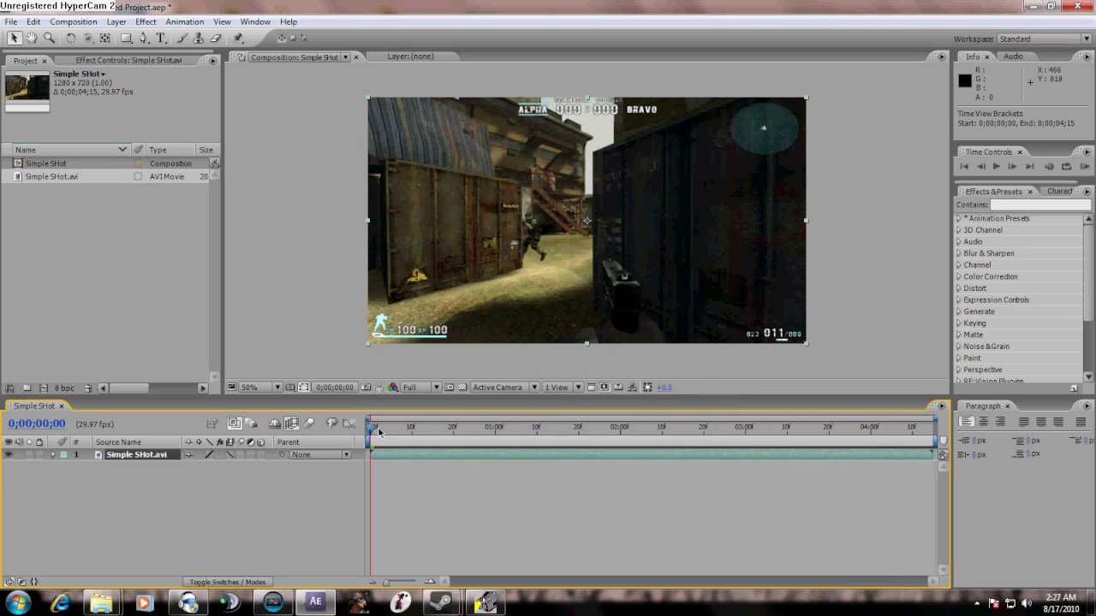
key("Page_Down")
left_click_drag(594, 420, 364, 419)
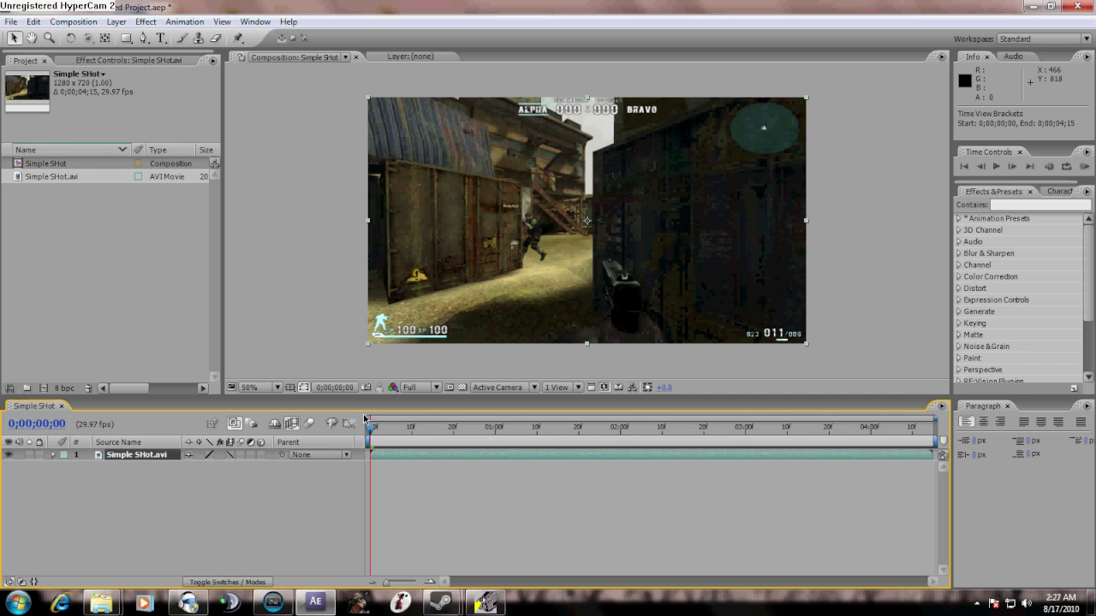
Make Simple SHot 2 from the footage and nest it inside a new Simple SHot 3 composition.
left_click(49, 177)
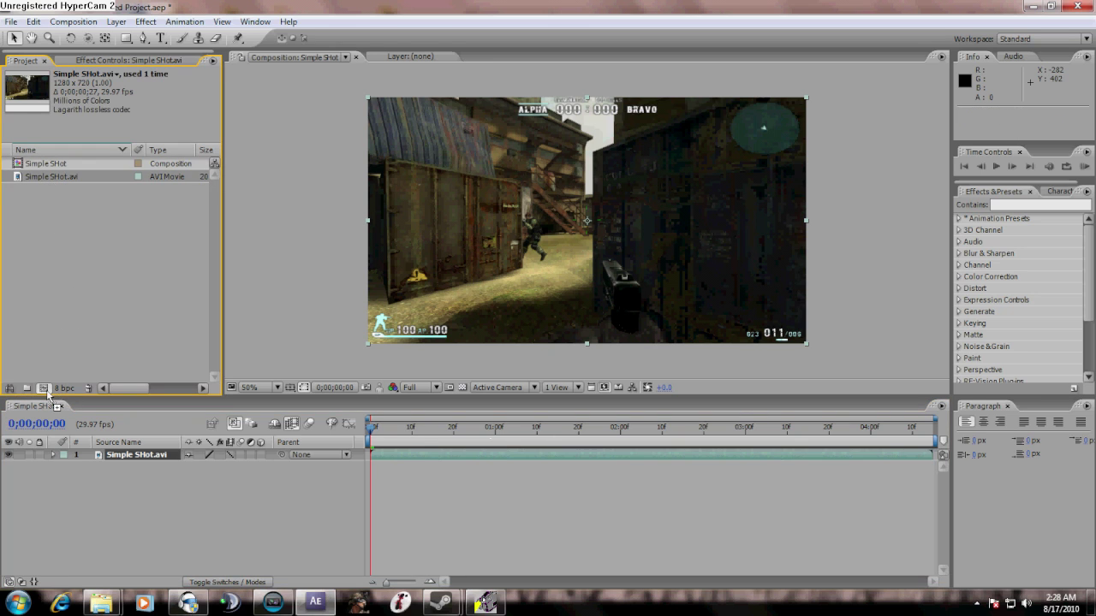
left_click_drag(47, 389, 46, 390)
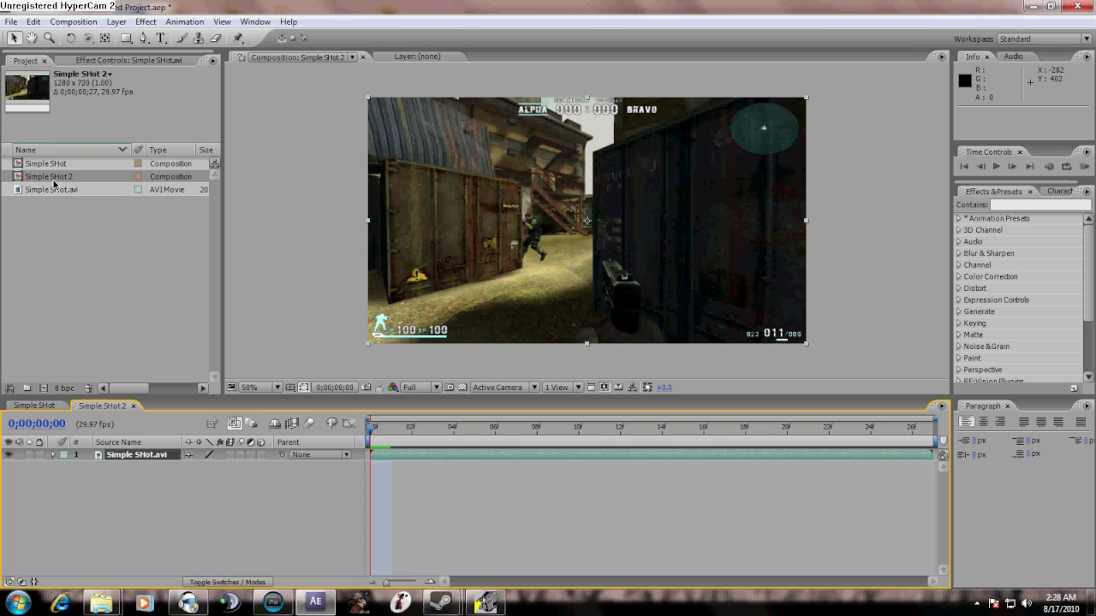
left_click_drag(53, 183, 43, 387)
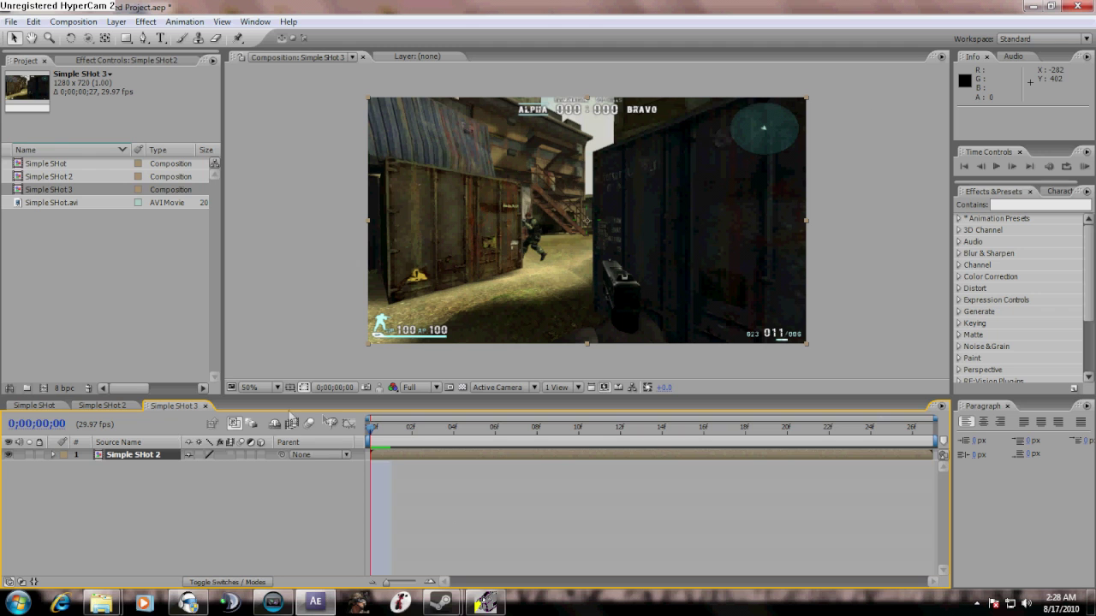
left_click_drag(377, 433, 274, 417)
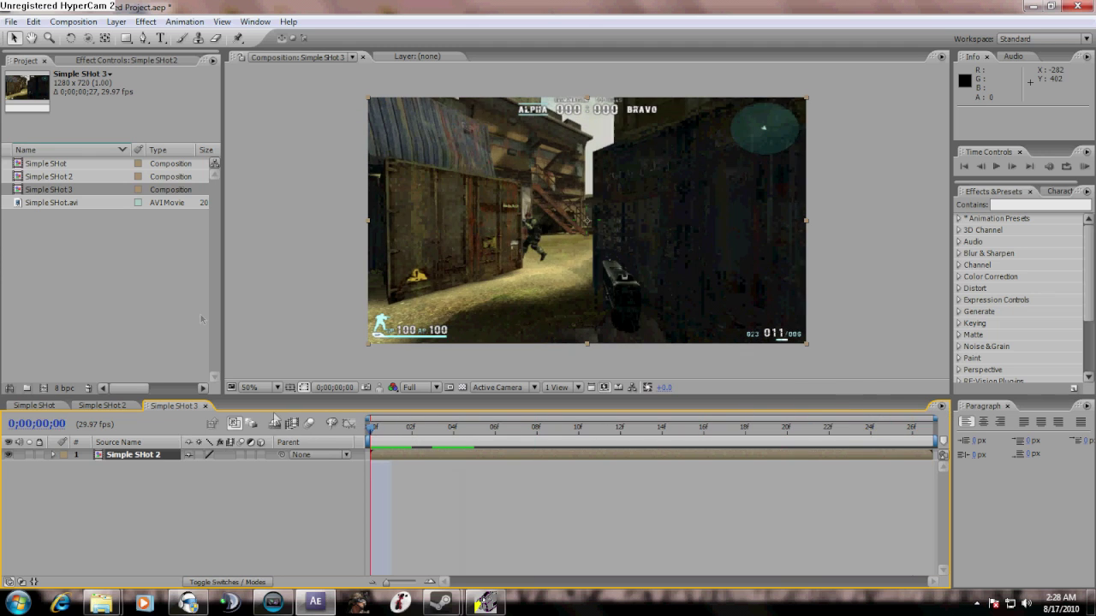
left_click(118, 22)
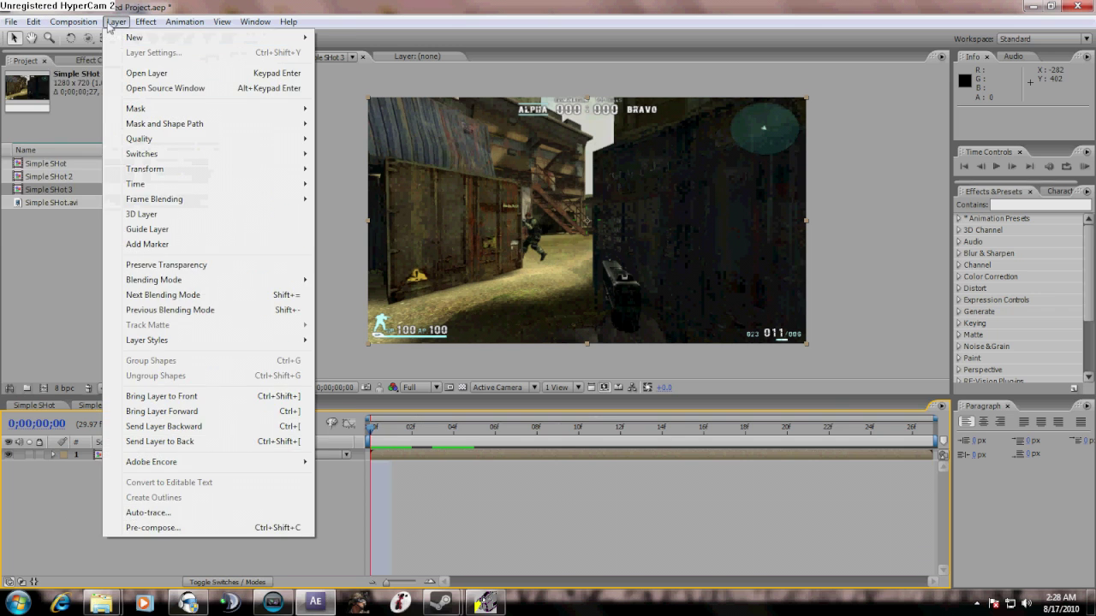
Set the Simple SHot 3 composition duration to 0;00;04;15.
left_click(77, 60)
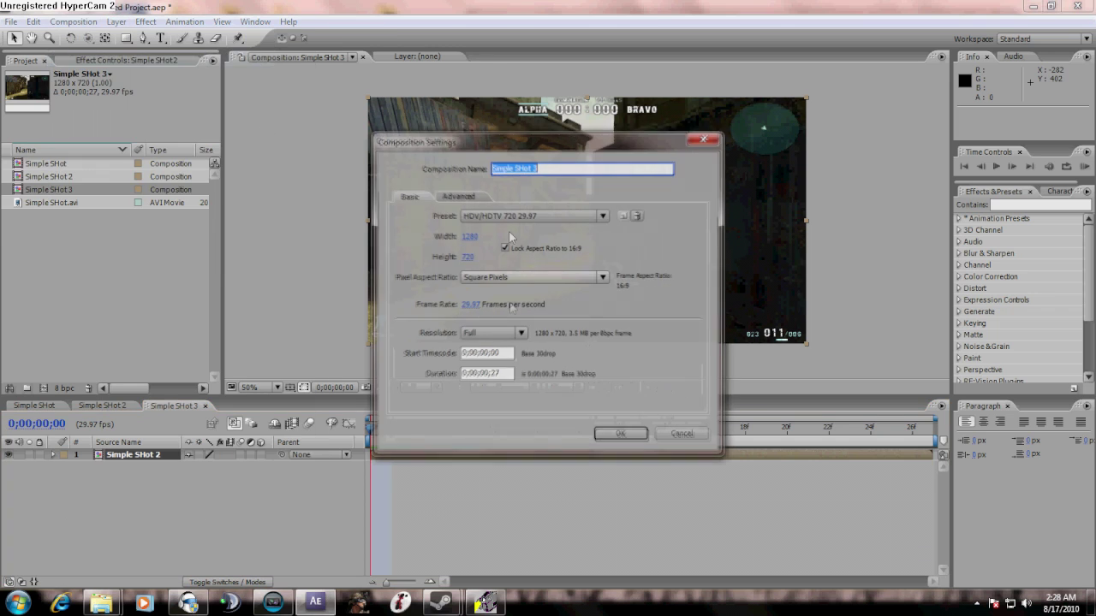
left_click(491, 376)
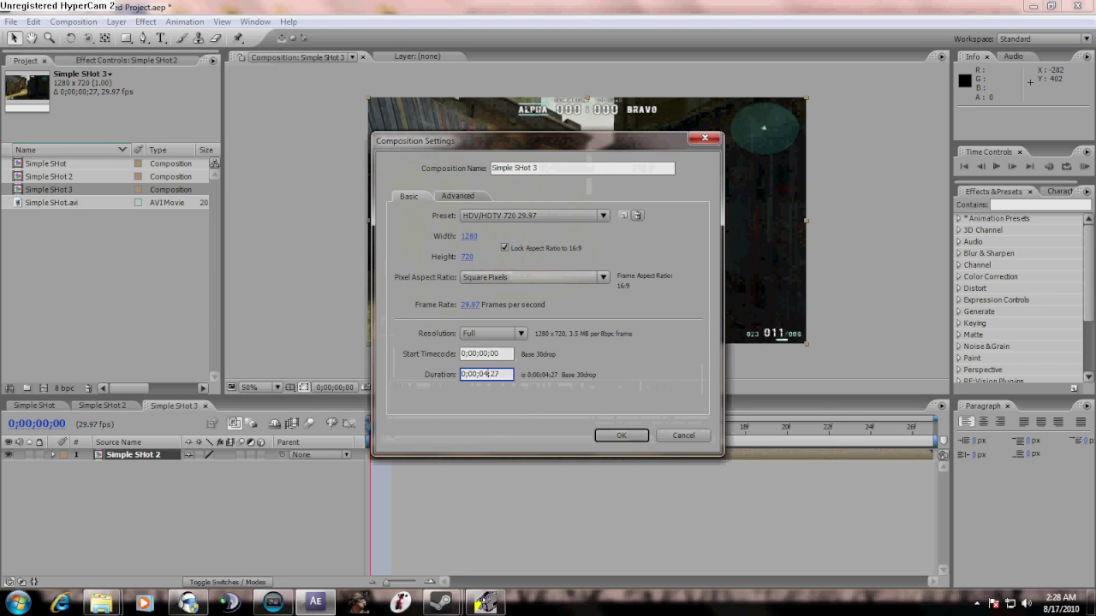
type("0;00;04;15")
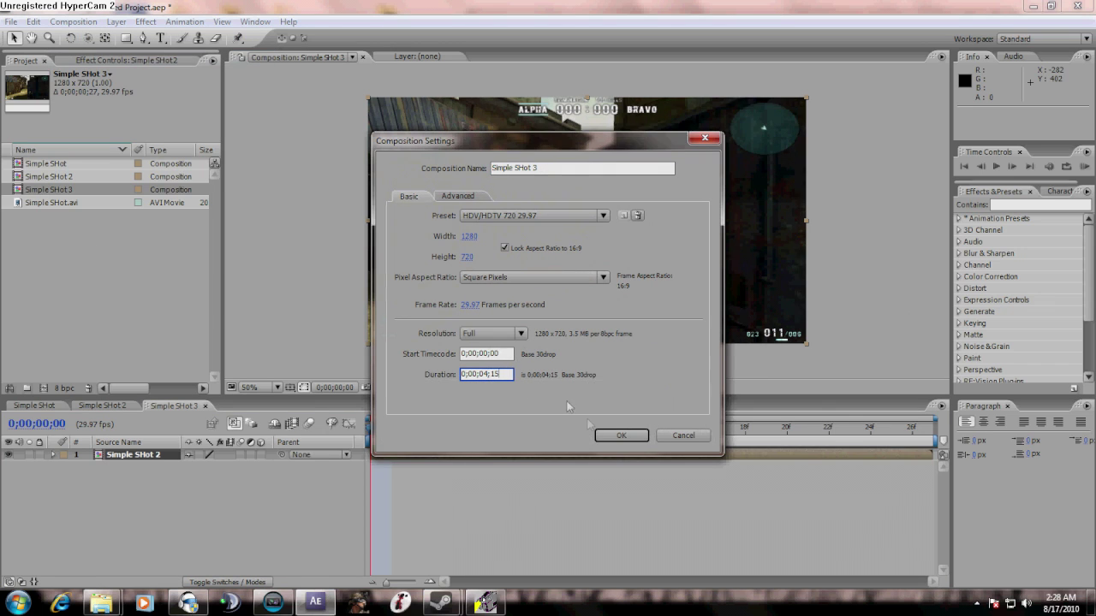
left_click(622, 435)
Give Simple SHot 2 a 0;00;04;15 duration and extend its nested layer to the composition end.
left_click(20, 164)
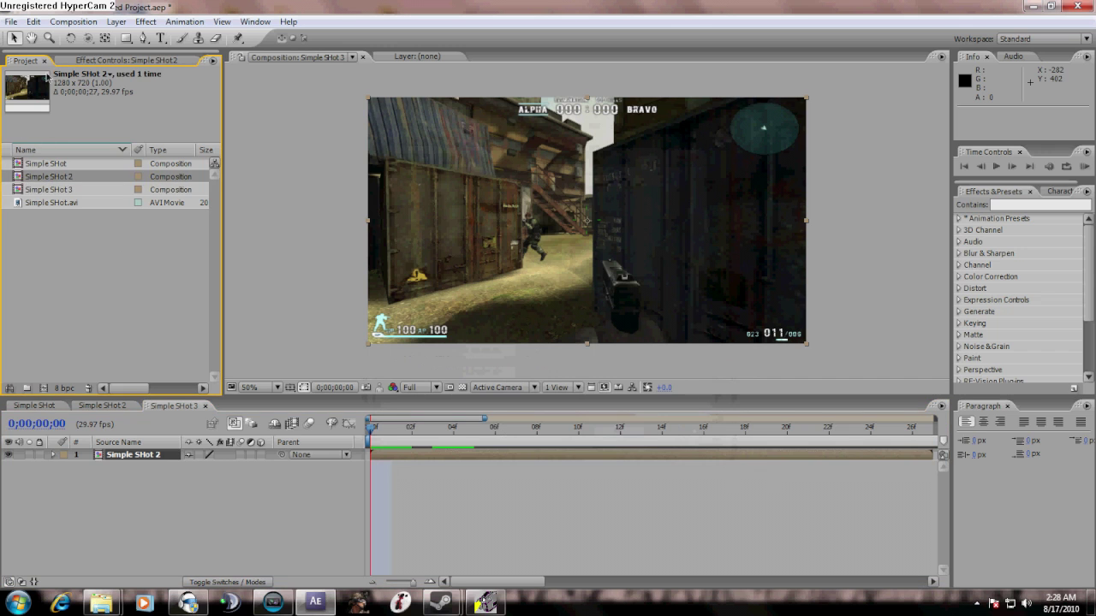
left_click(74, 21)
mouse_move(34, 24)
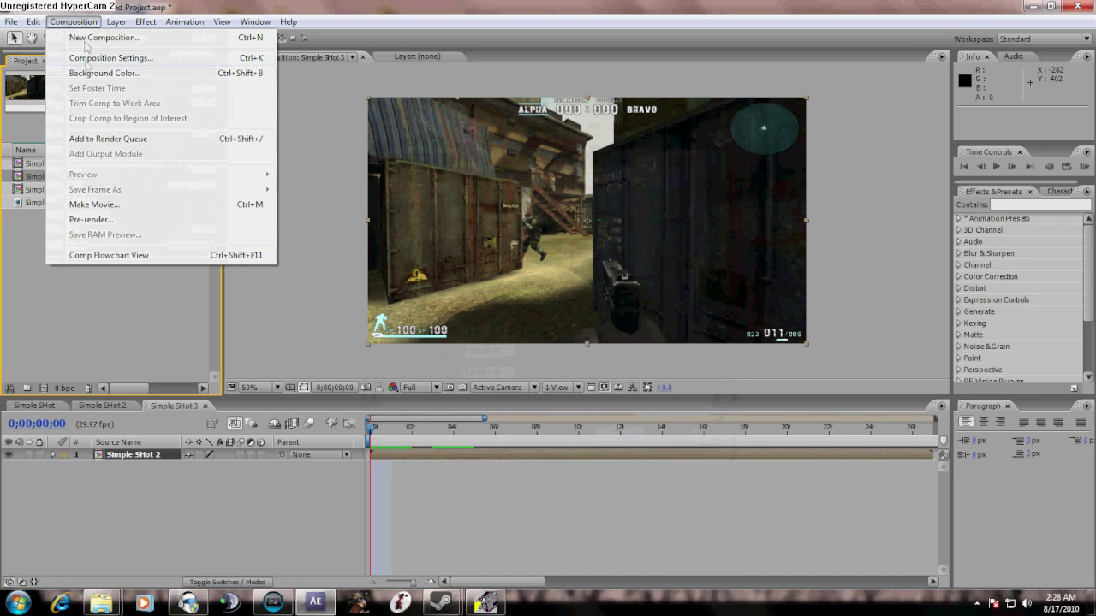
left_click(86, 54)
left_click(508, 374)
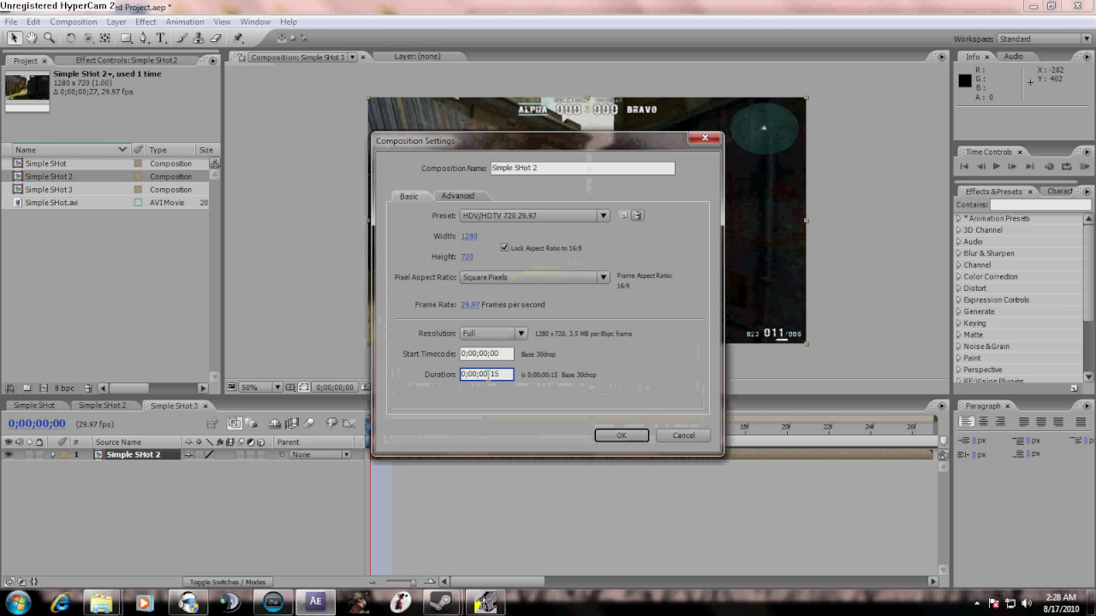
left_click(610, 434)
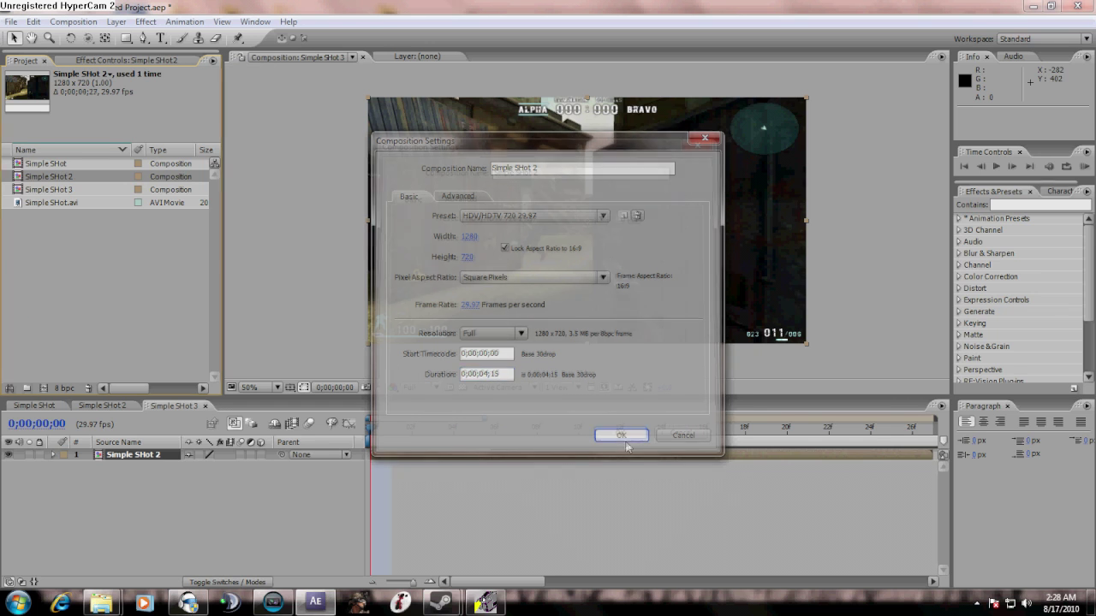
left_click_drag(485, 420, 933, 419)
left_click_drag(479, 455, 907, 454)
left_click_drag(369, 426, 350, 437)
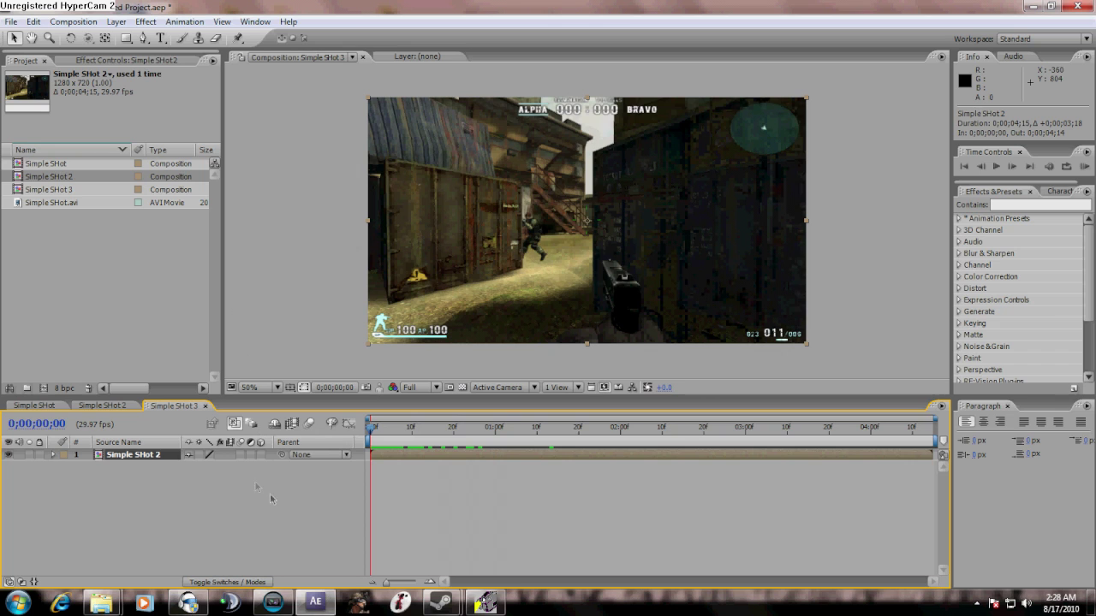
Apply the Twixtor effect to the Simple SHot 2 layer from the Effect menu.
left_click(60, 189)
left_click(146, 21)
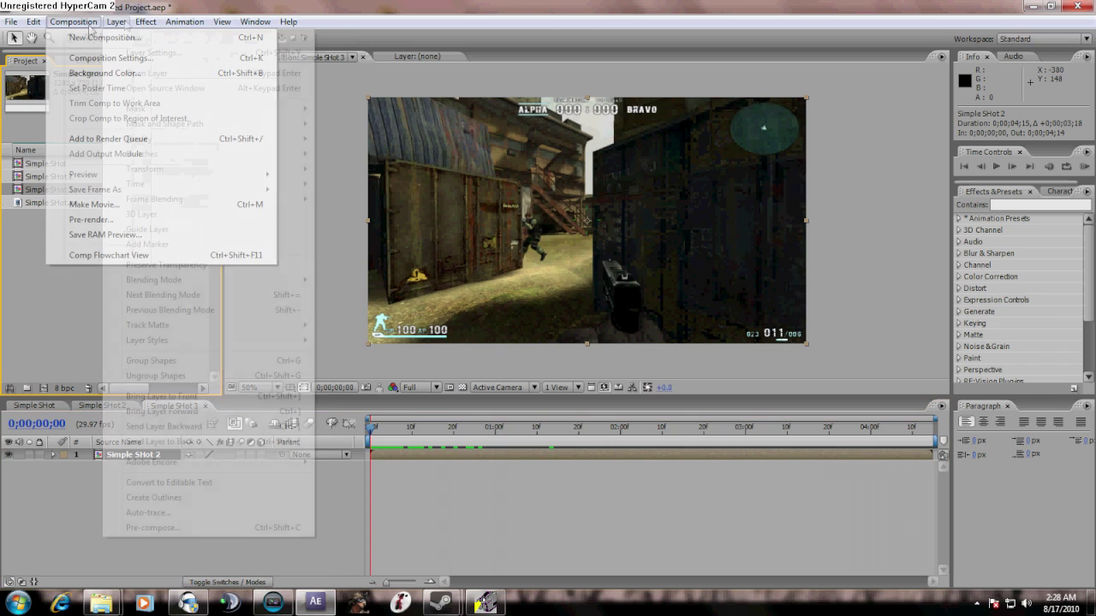
mouse_move(153, 24)
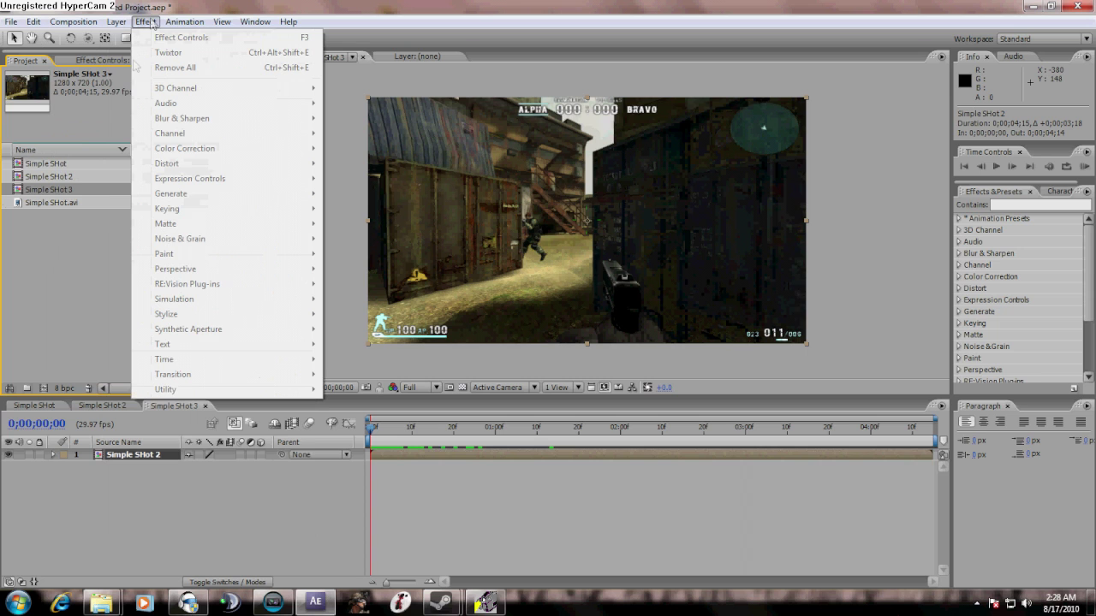
left_click(133, 455)
left_click(146, 21)
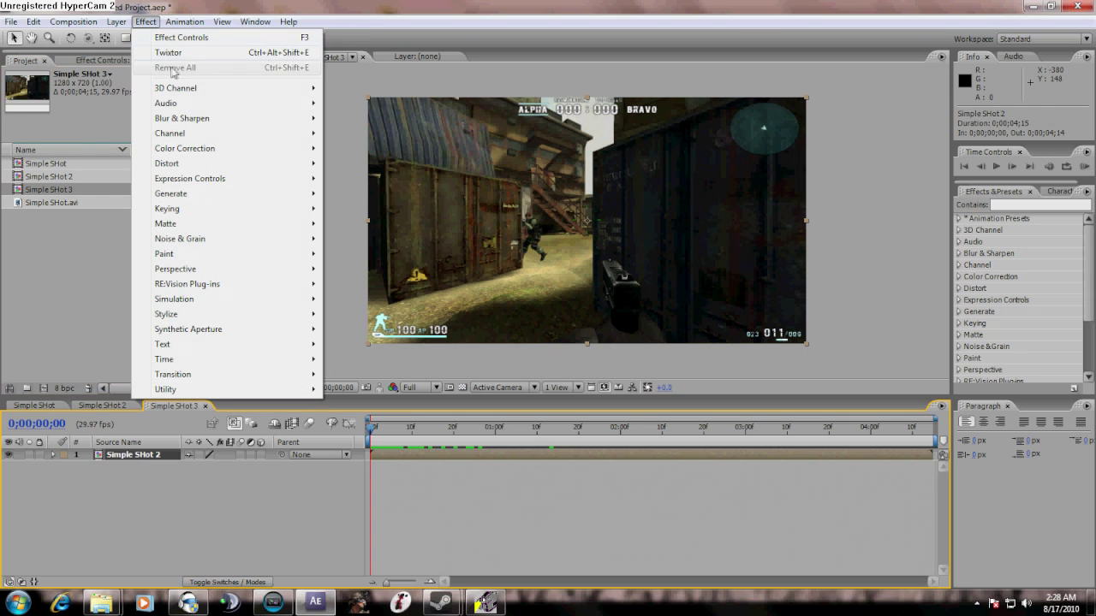
left_click(146, 54)
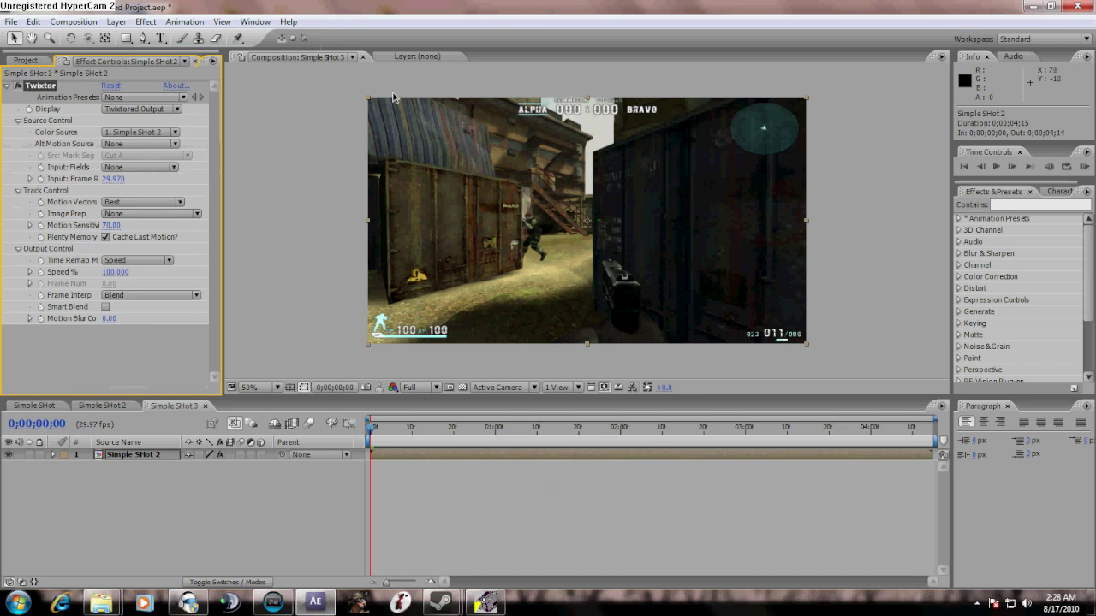
Search the effects list for 'Twix' and drag a second Twixtor onto the layer.
left_click(1042, 203)
type("Twixtor")
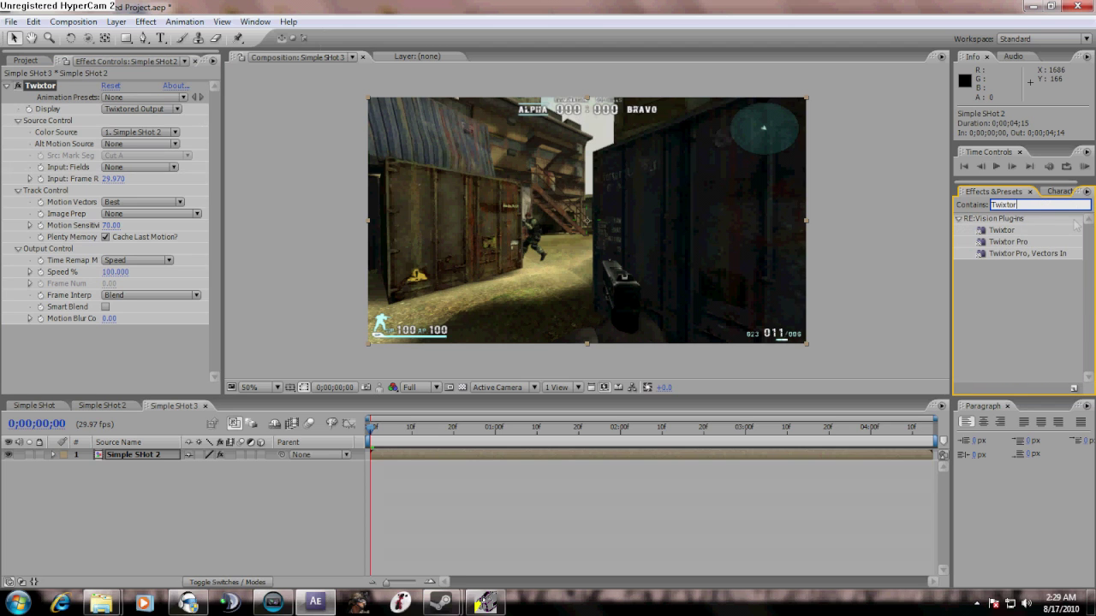
left_click_drag(998, 233, 633, 253)
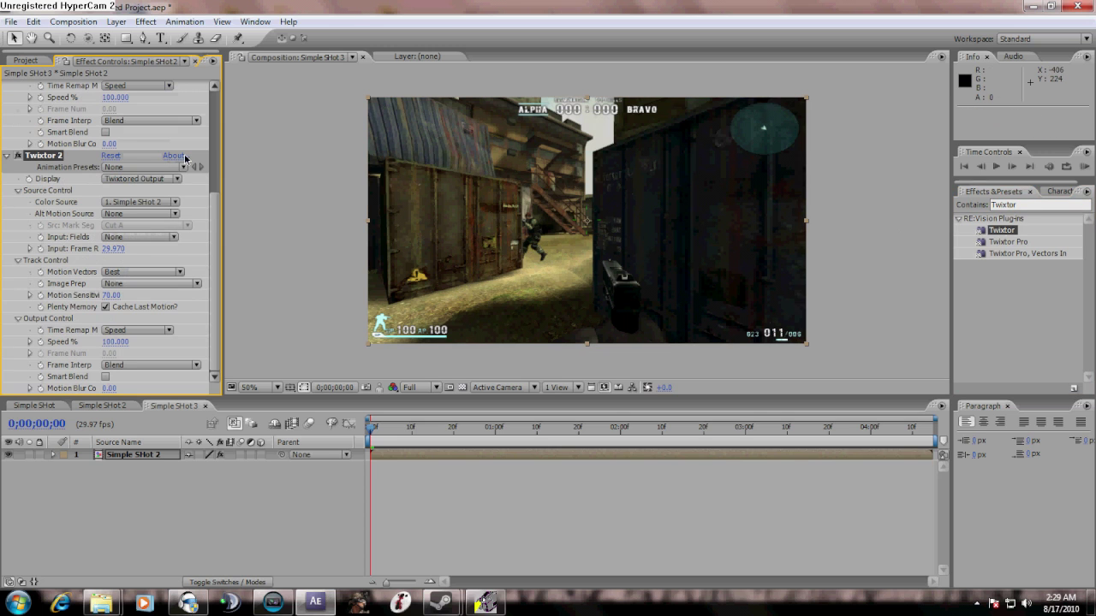
Select the duplicate Twixtor 2 effect in Effect Controls and delete it.
scroll(102, 172, "up", 5)
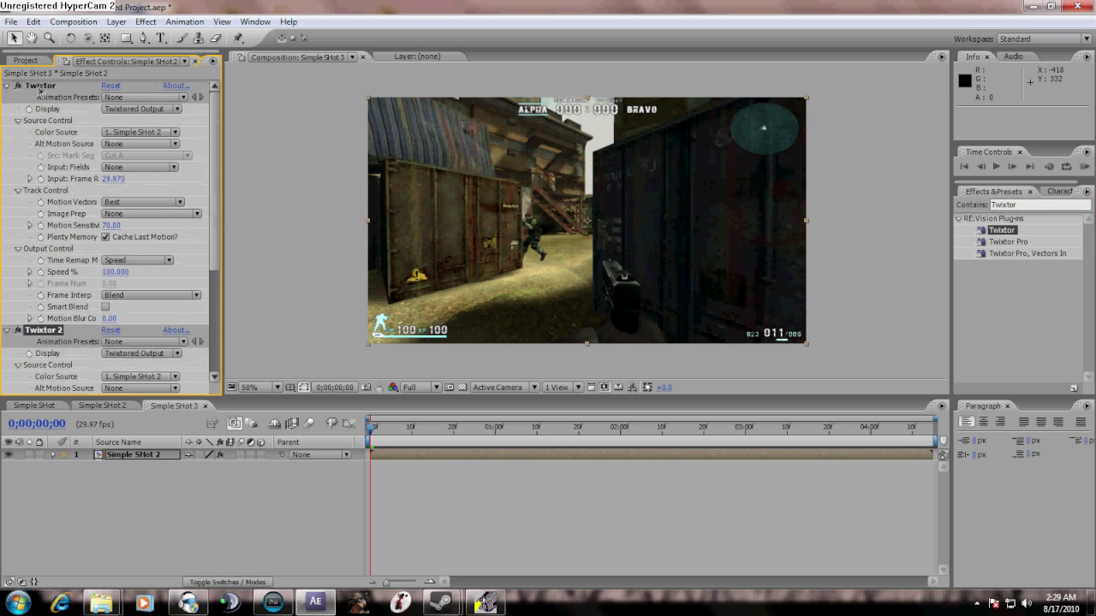
left_click(52, 329)
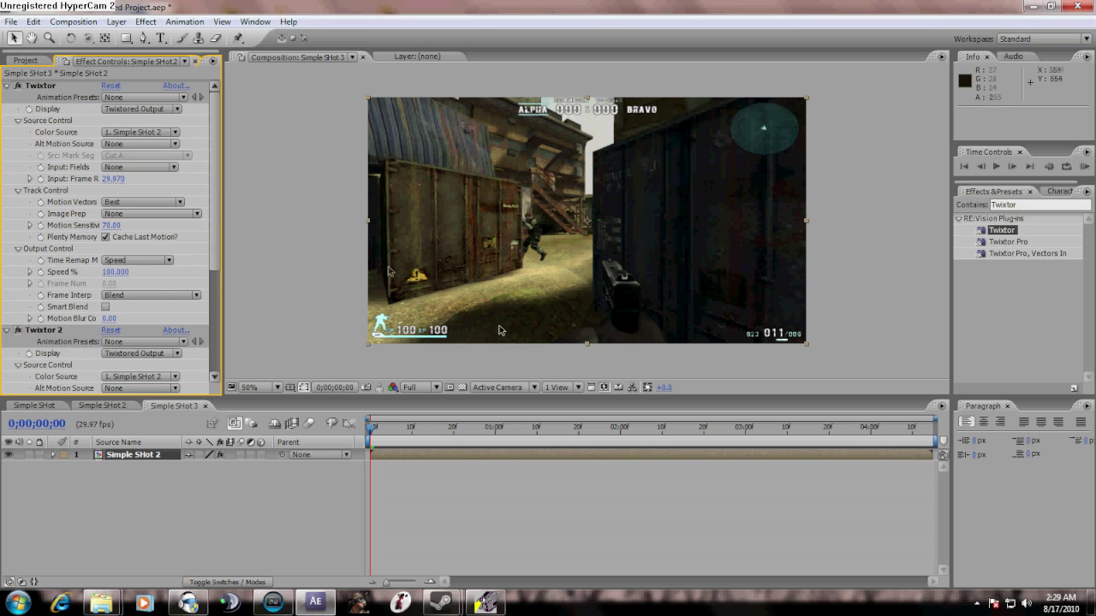
scroll(220, 203, "down", 3)
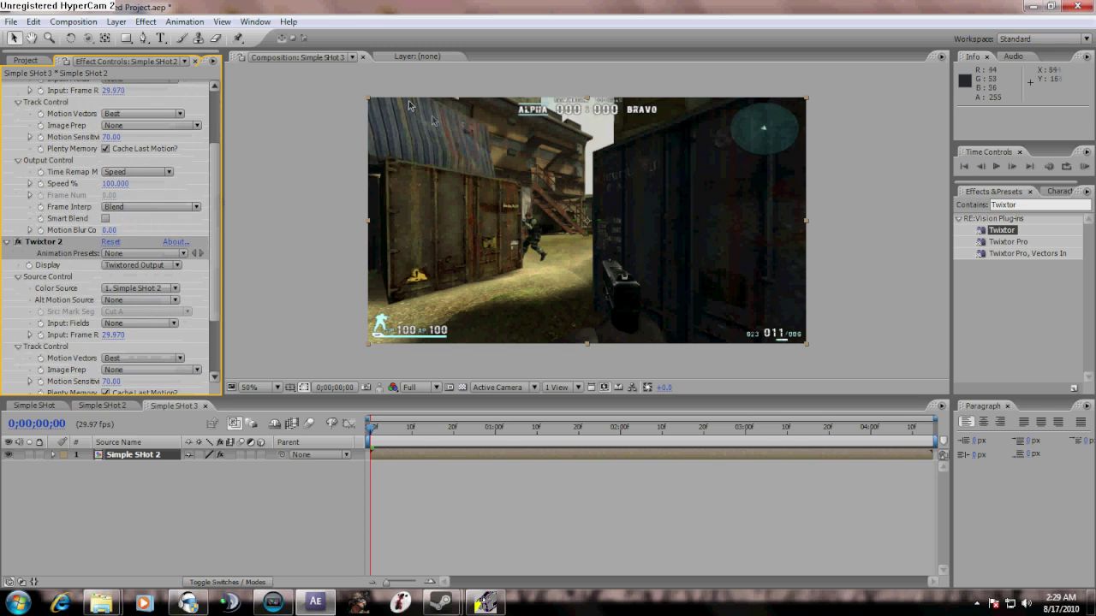
scroll(219, 166, "up", 3)
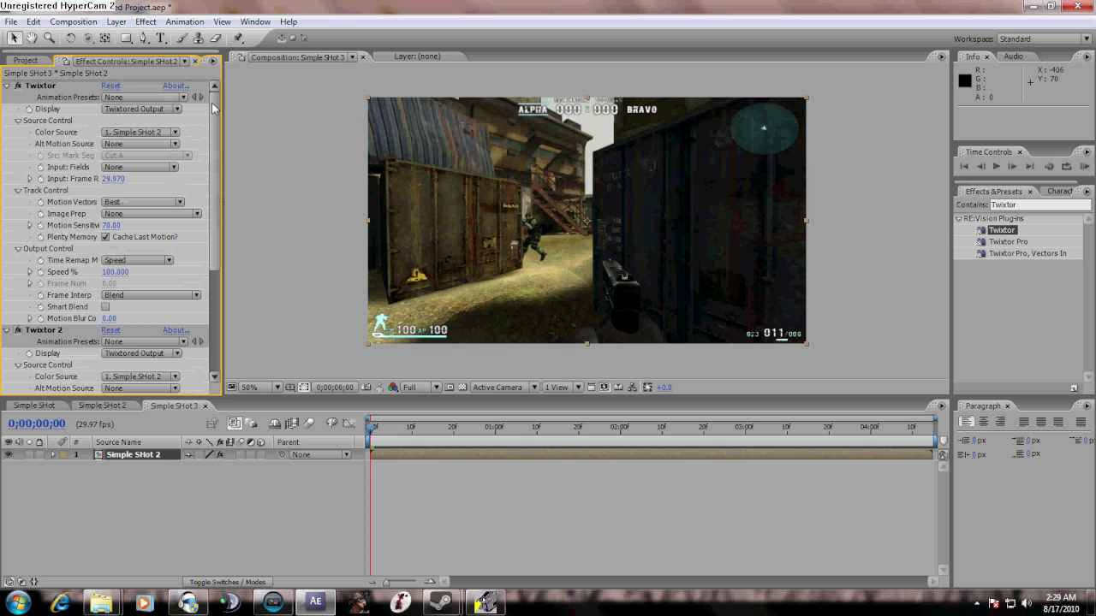
scroll(211, 102, "down", 2)
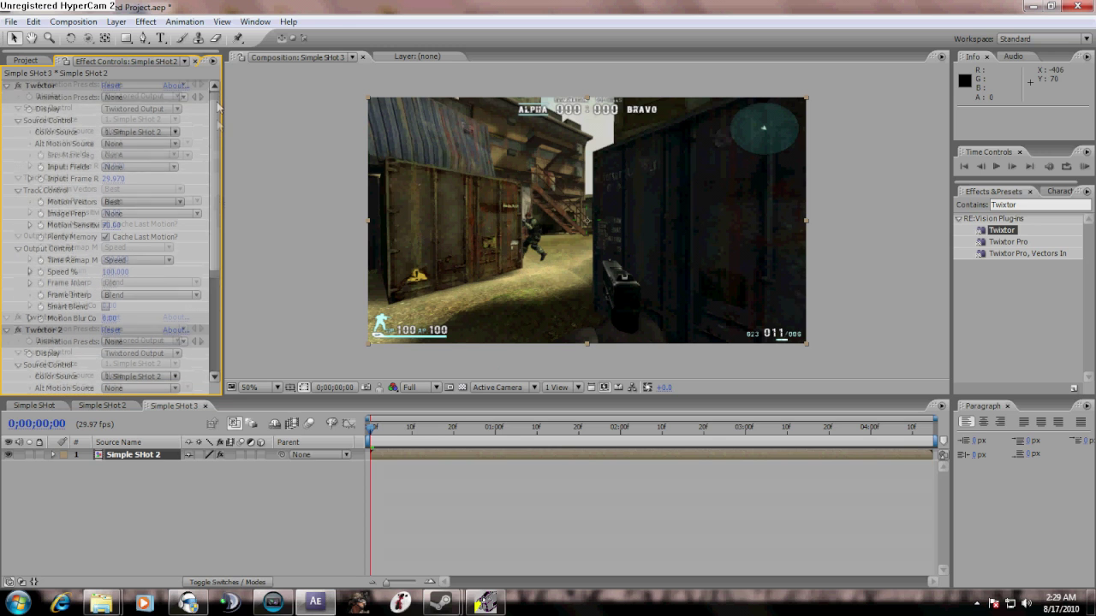
scroll(129, 214, "up", 2)
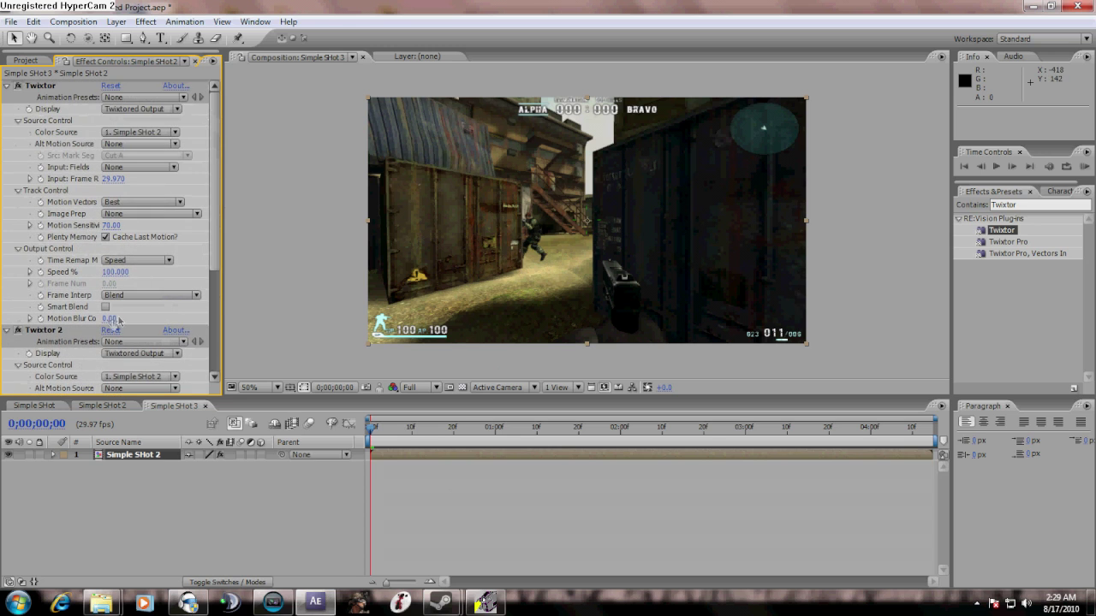
left_click(48, 332)
key("Delete")
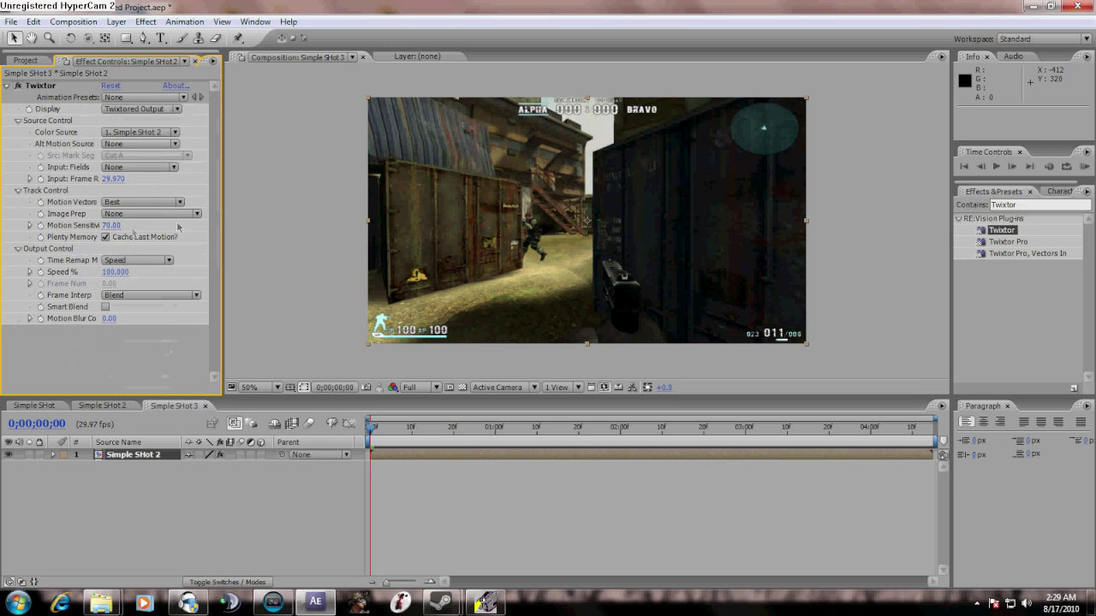
Change Twixtor Speed % from 100 to 20, then scrub the slowed clip up to the headshot.
left_click(40, 86)
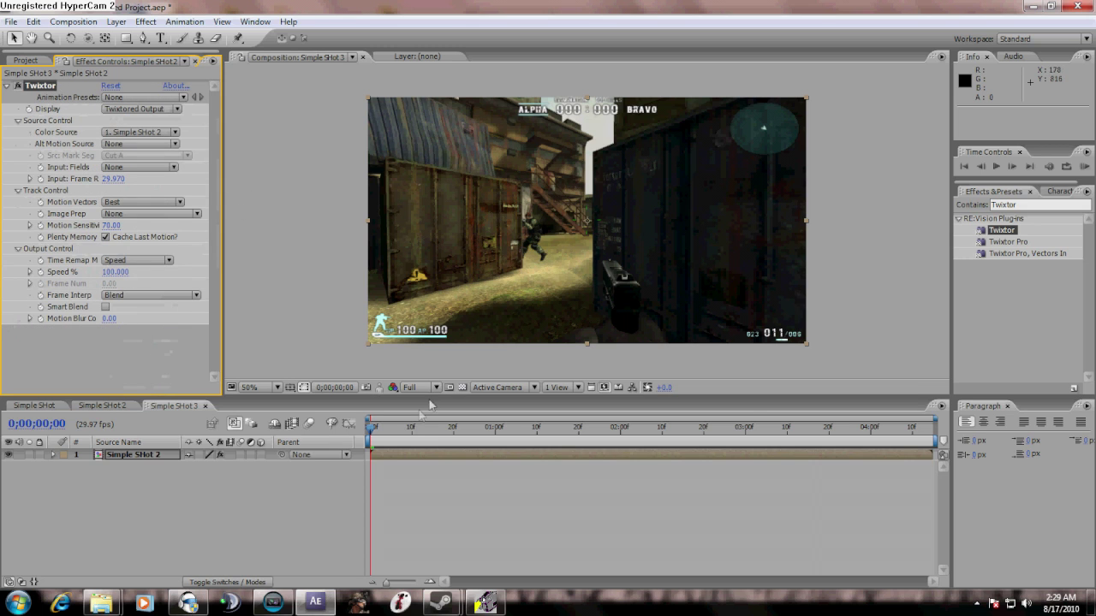
left_click_drag(373, 431, 265, 394)
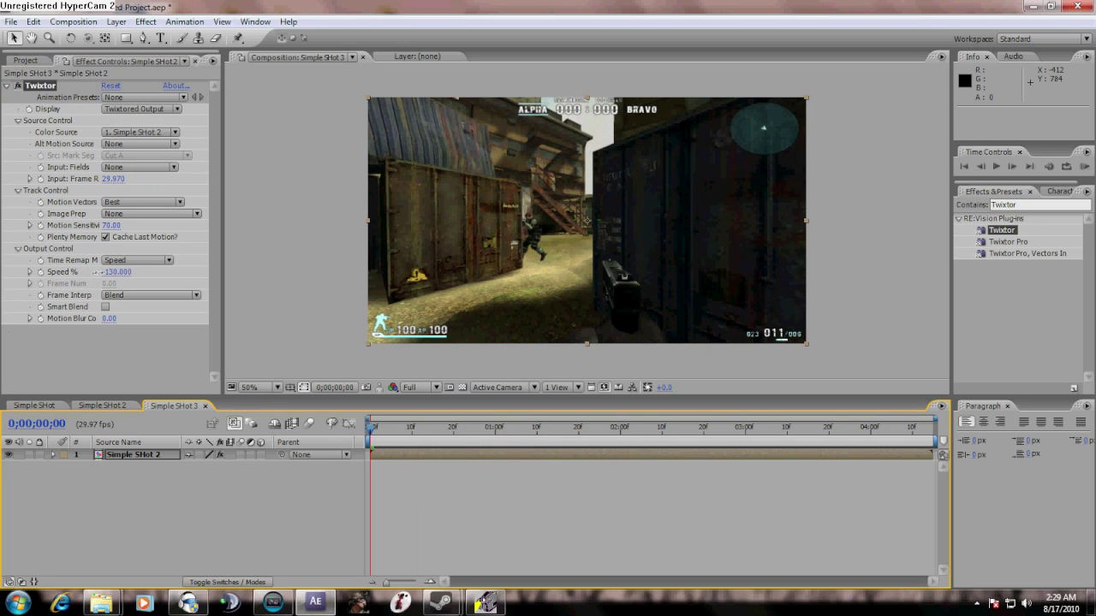
left_click(107, 272)
type("20")
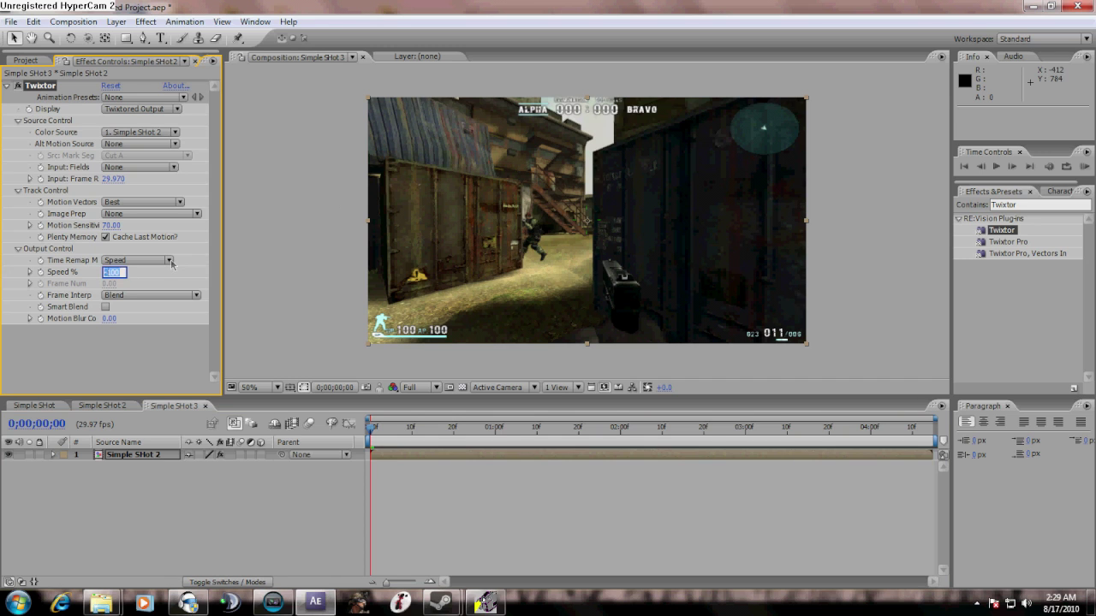
left_click(293, 480)
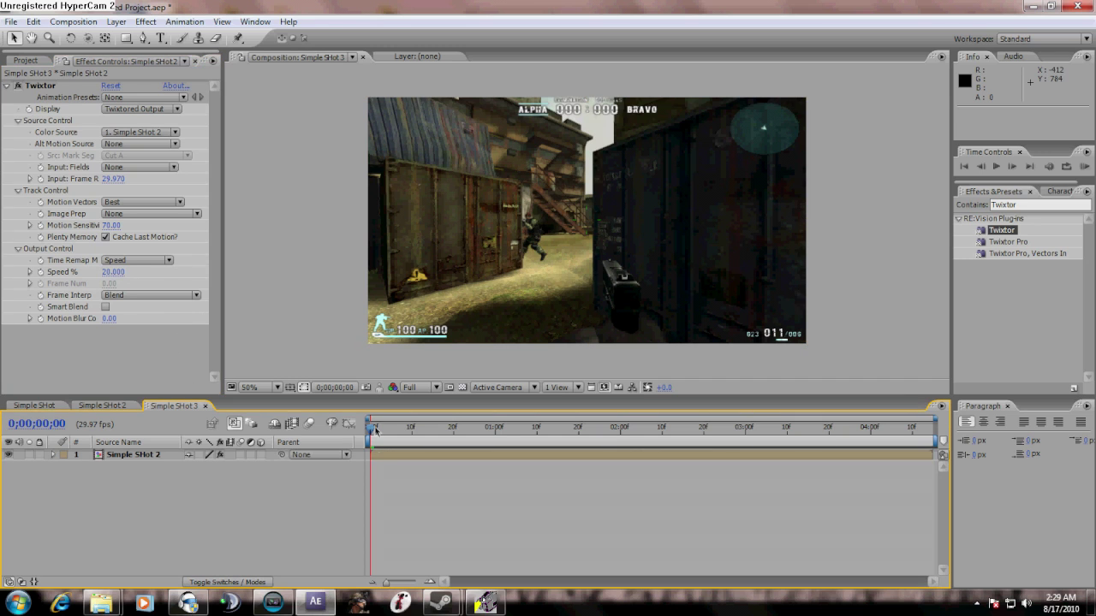
left_click(375, 428)
left_click_drag(412, 428, 325, 409)
left_click(39, 406)
left_click(174, 405)
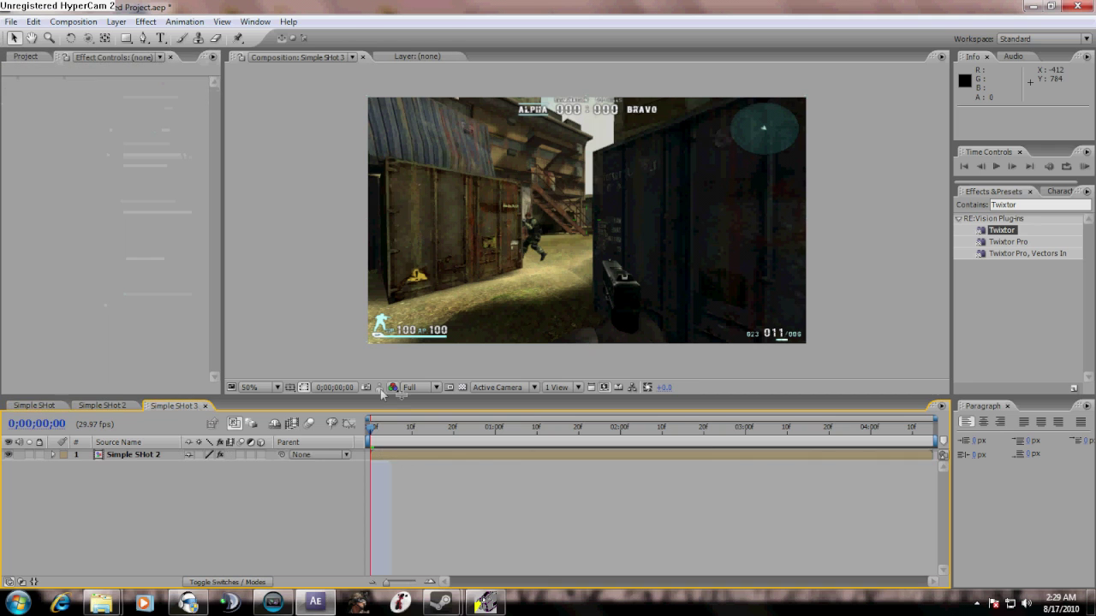
left_click(375, 426)
left_click(594, 427)
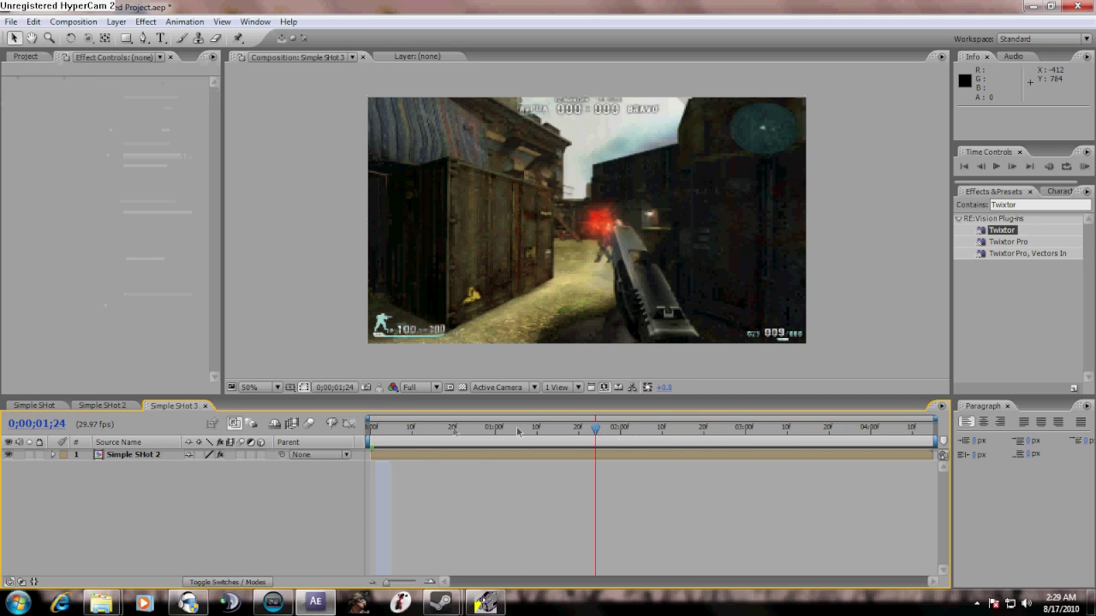
left_click(612, 431)
left_click(616, 431)
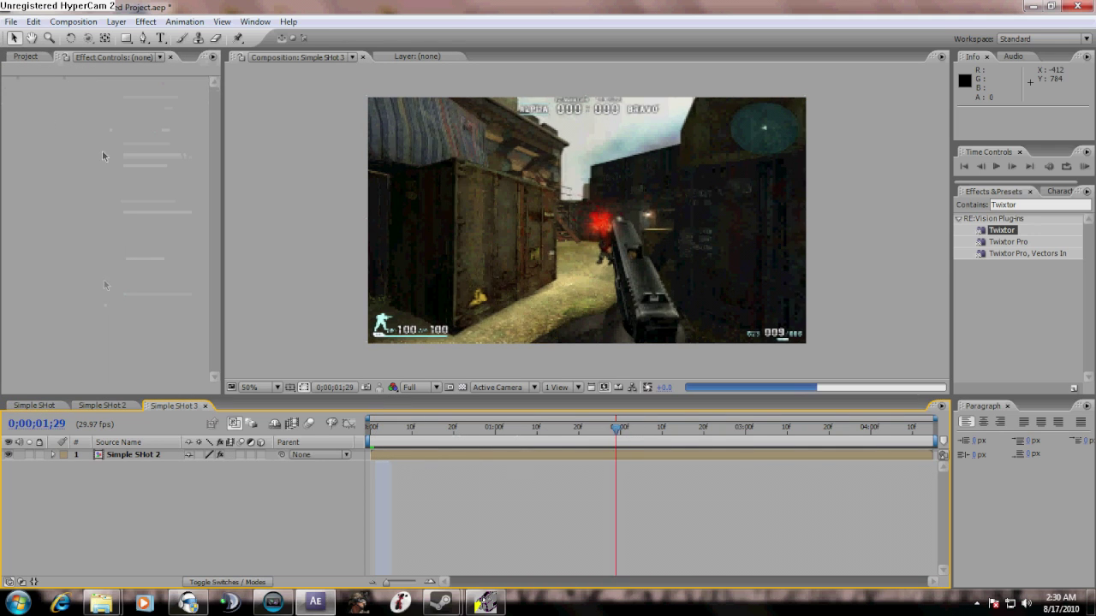
left_click(134, 455)
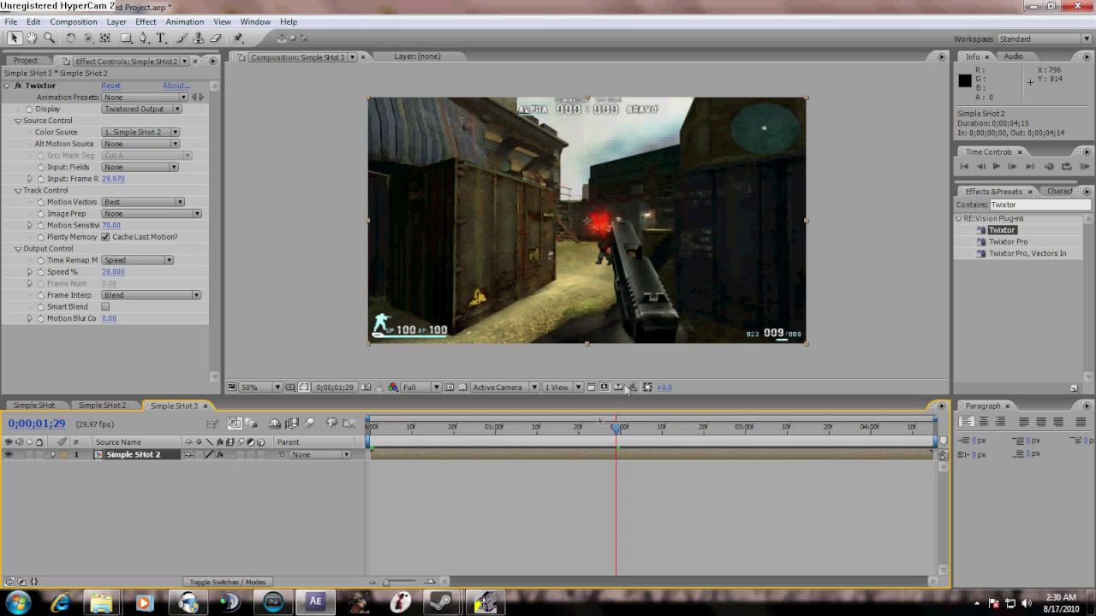
left_click_drag(617, 427, 645, 434)
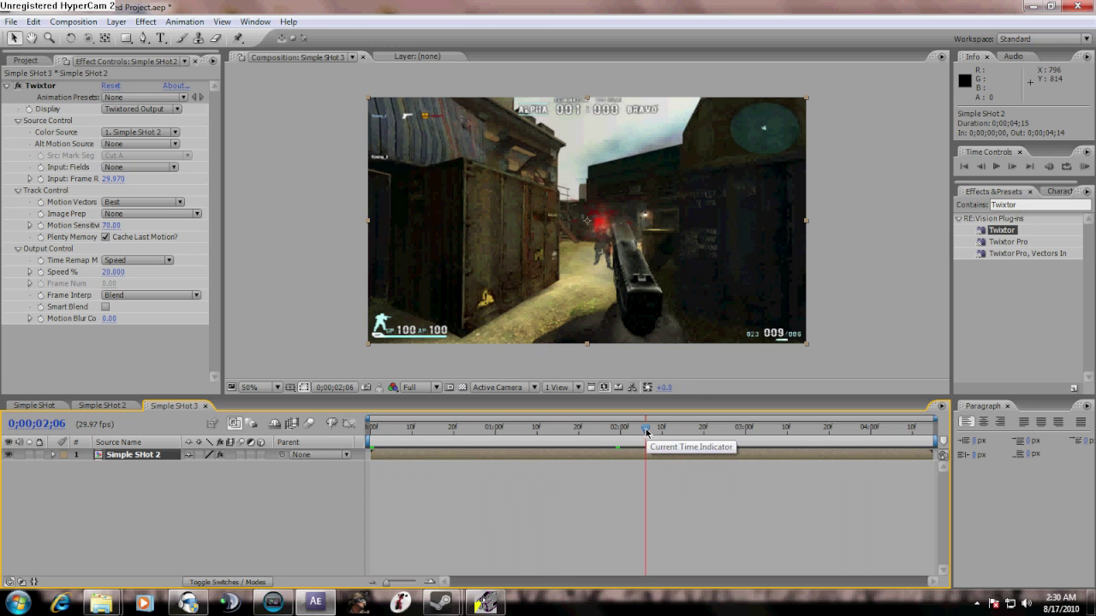
left_click_drag(646, 431, 571, 431)
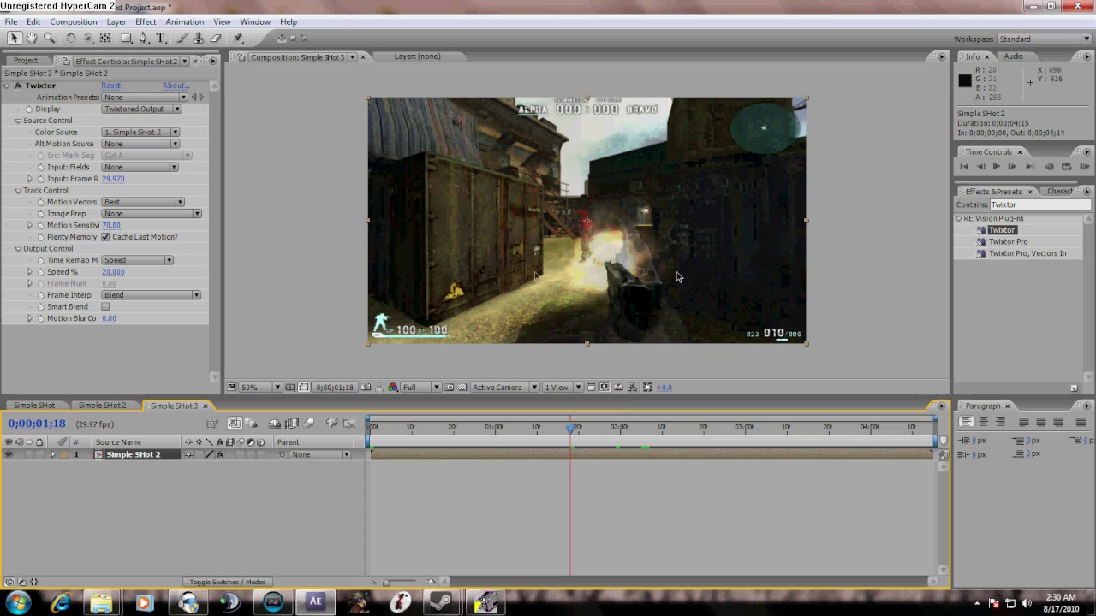
mouse_move(111, 225)
left_mouse_down()
mouse_move(86, 225)
mouse_move(109, 228)
left_mouse_up()
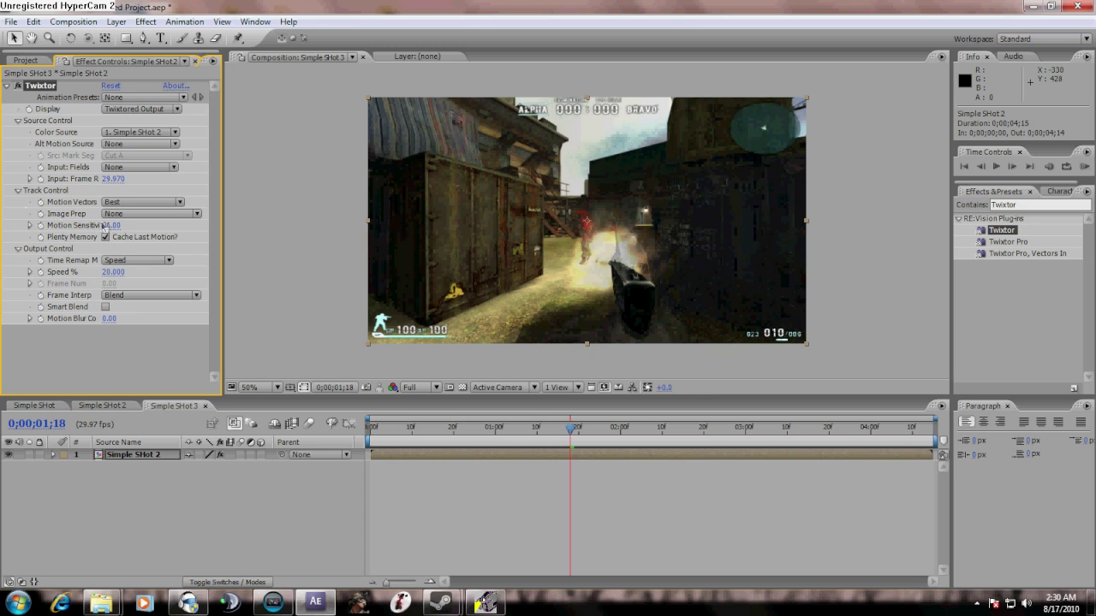
left_click_drag(128, 226, 324, 227)
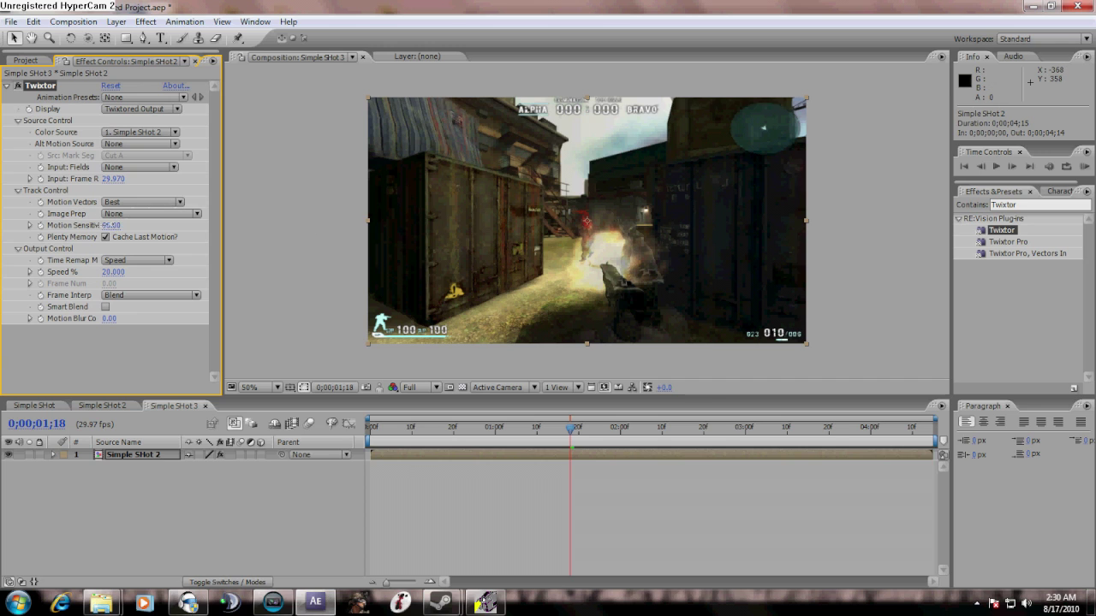
left_click_drag(110, 226, 86, 226)
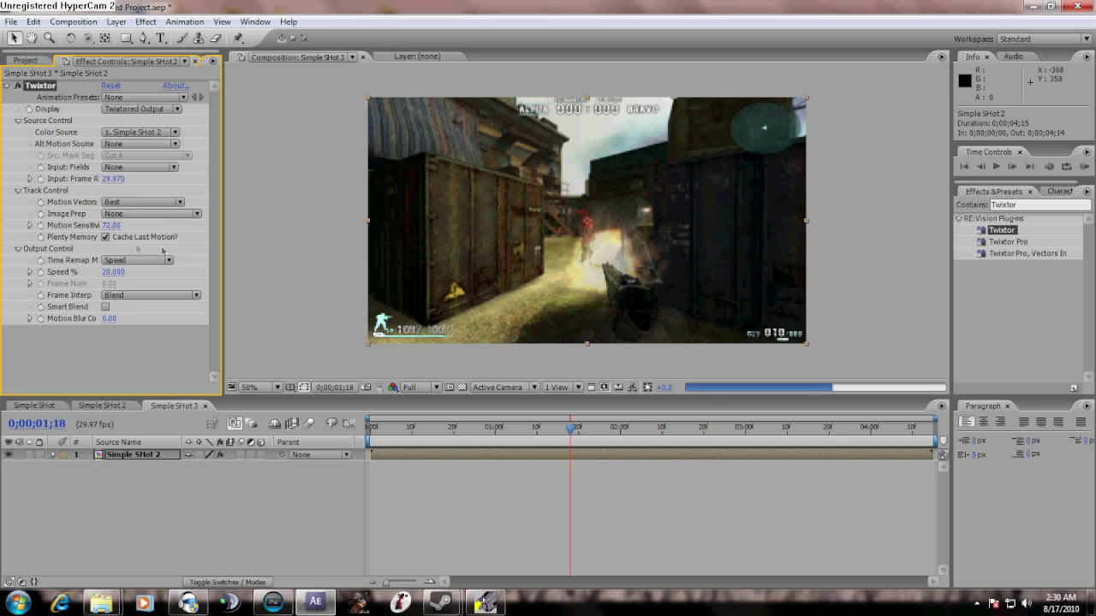
left_click(109, 225)
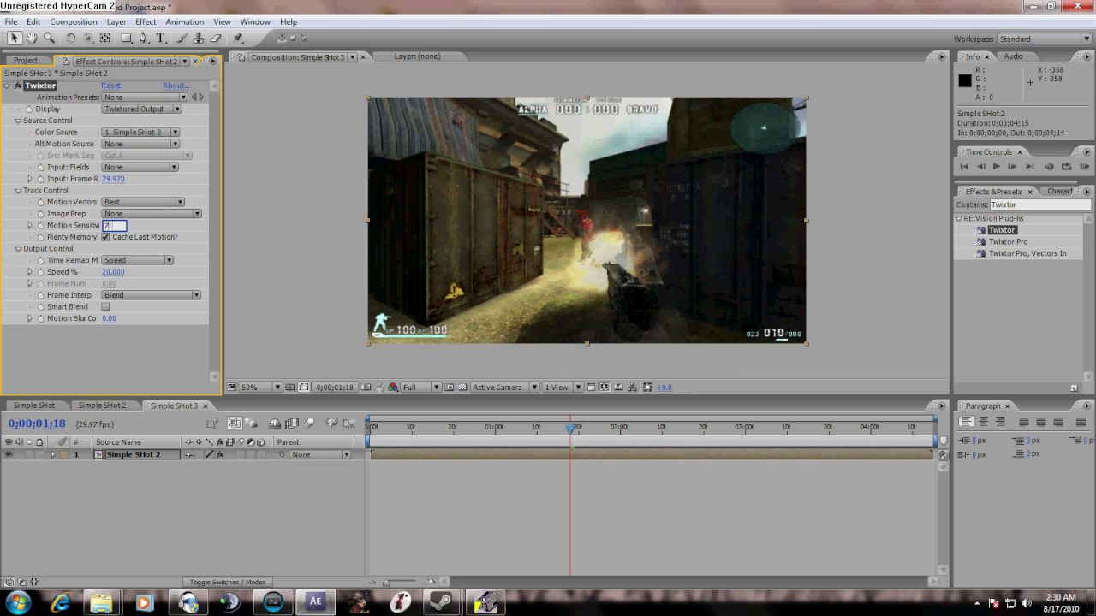
type("70")
left_click(100, 346)
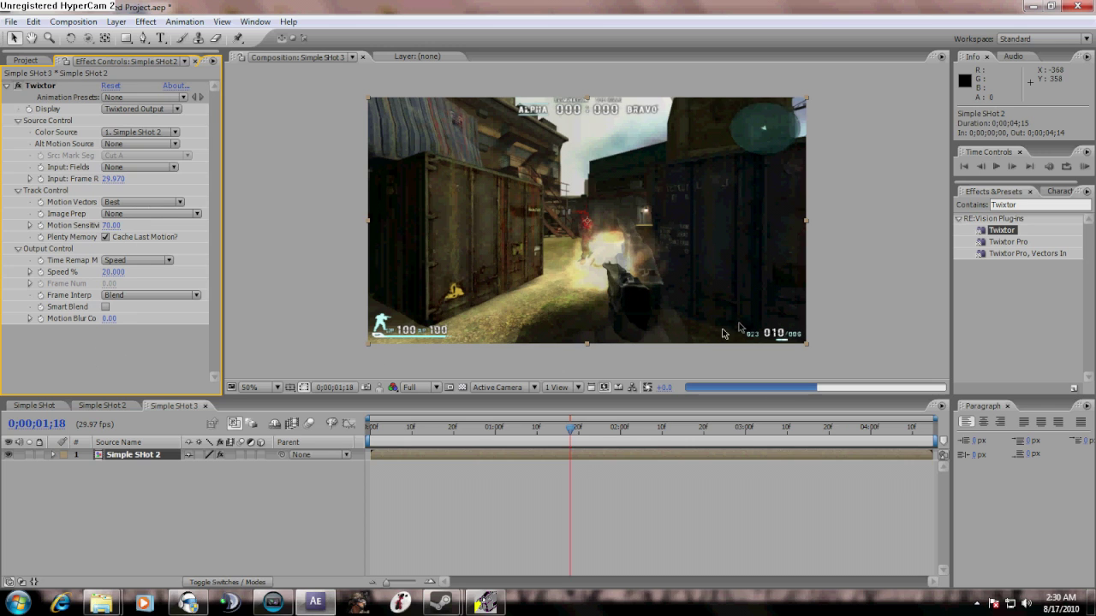
Start a QuickTime Movie export from the File menu with Sound unchecked.
left_click(12, 21)
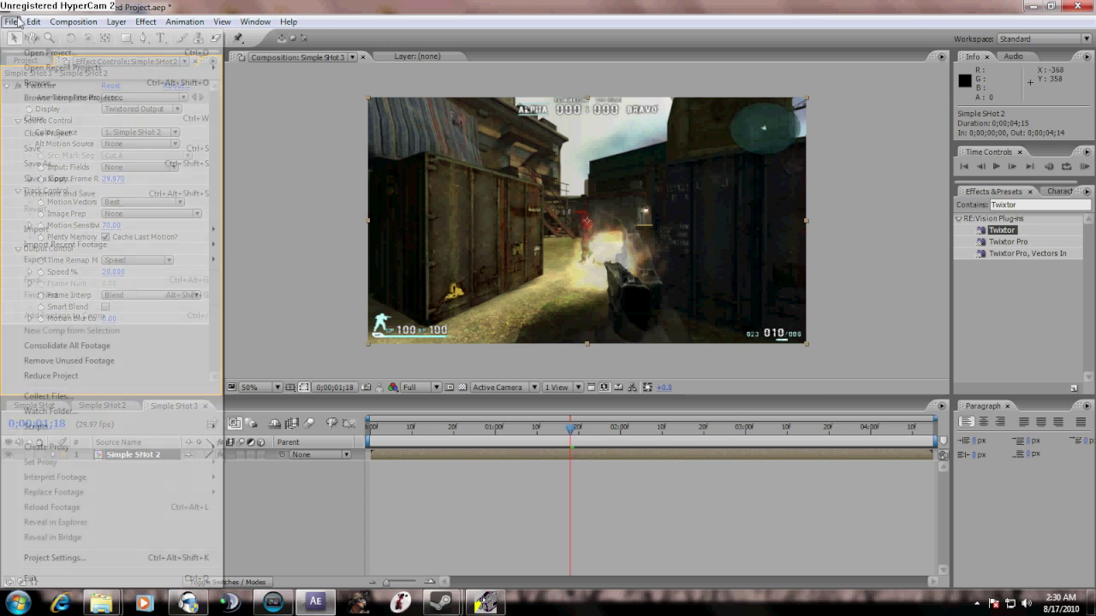
mouse_move(53, 261)
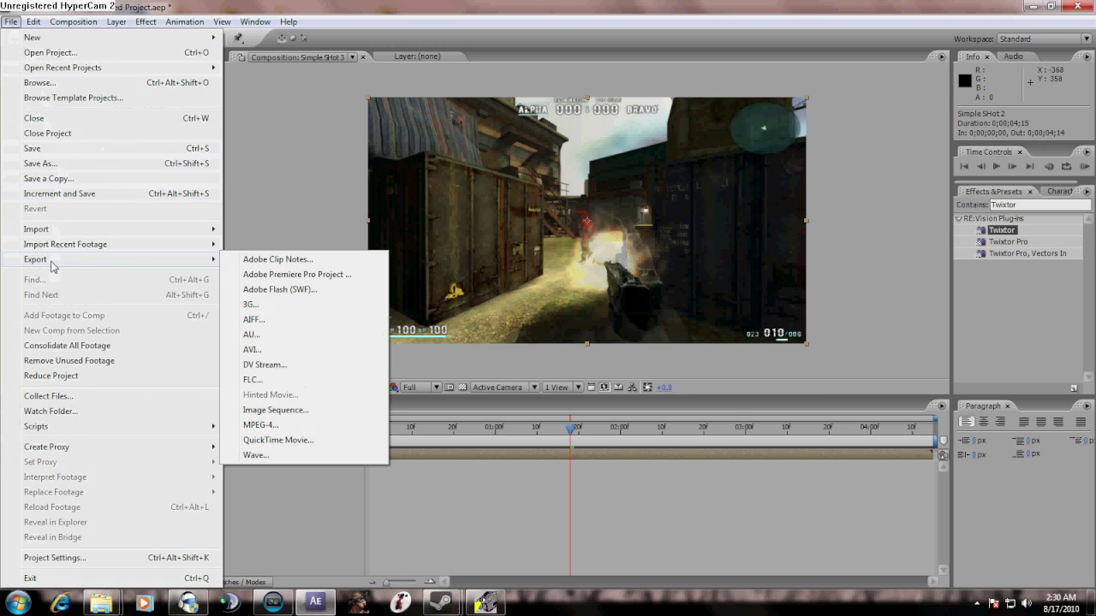
left_click(291, 439)
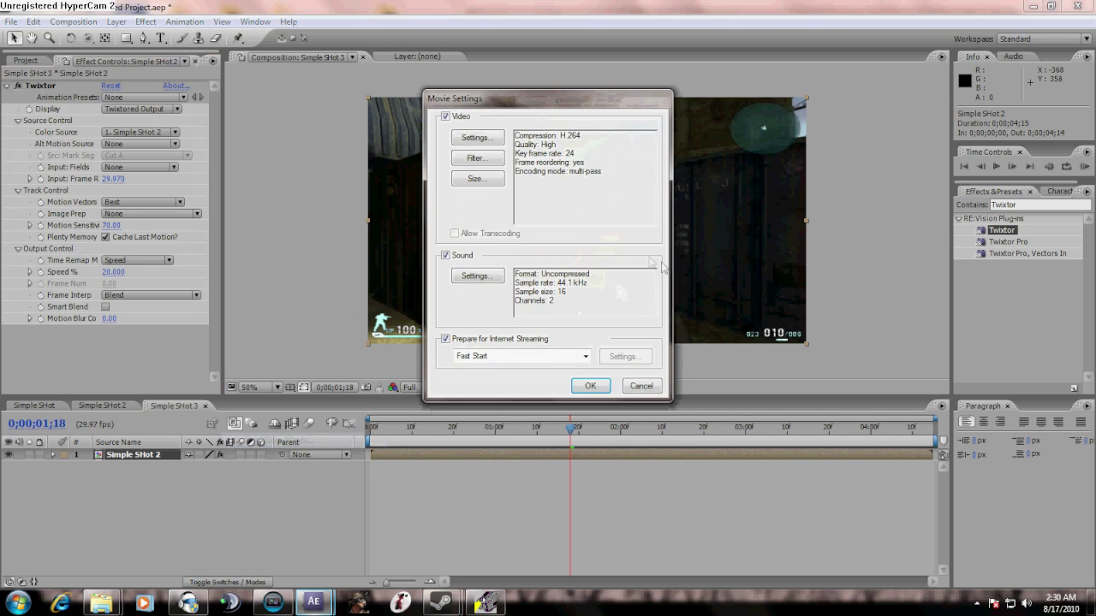
left_click(445, 255)
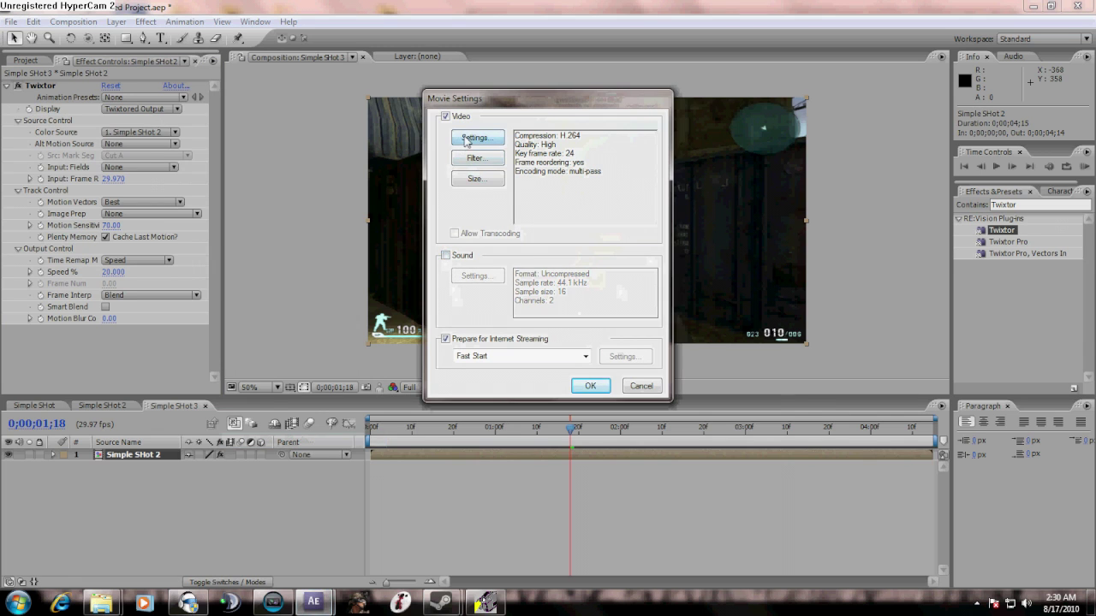
Set H.264 compression to Best quality with key frames on every frame, and confirm.
left_click(476, 138)
left_click_drag(464, 278, 508, 277)
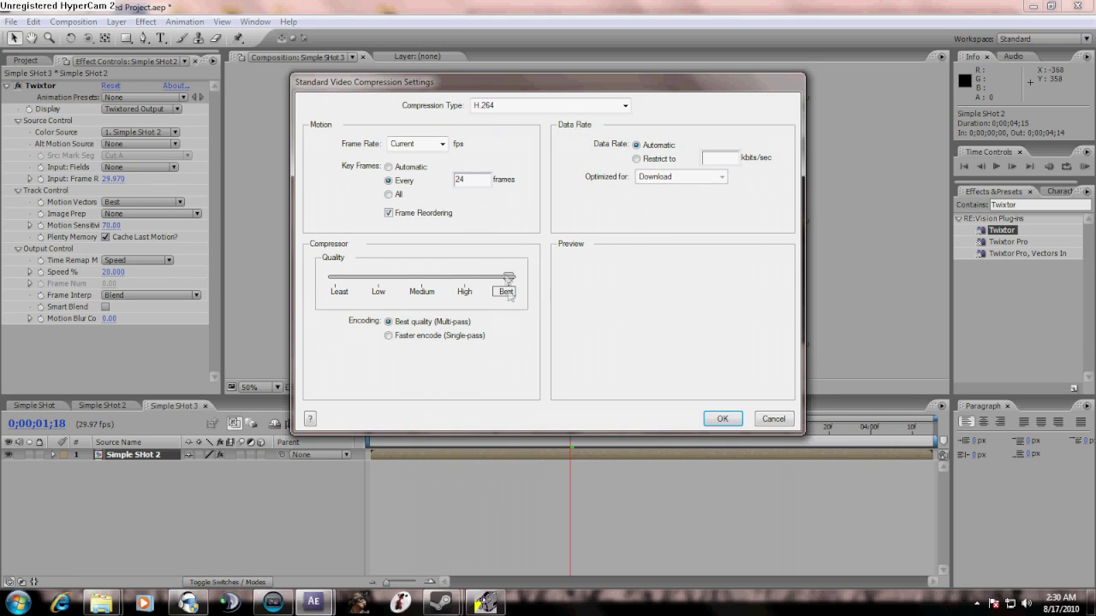
left_click(390, 195)
left_click(723, 420)
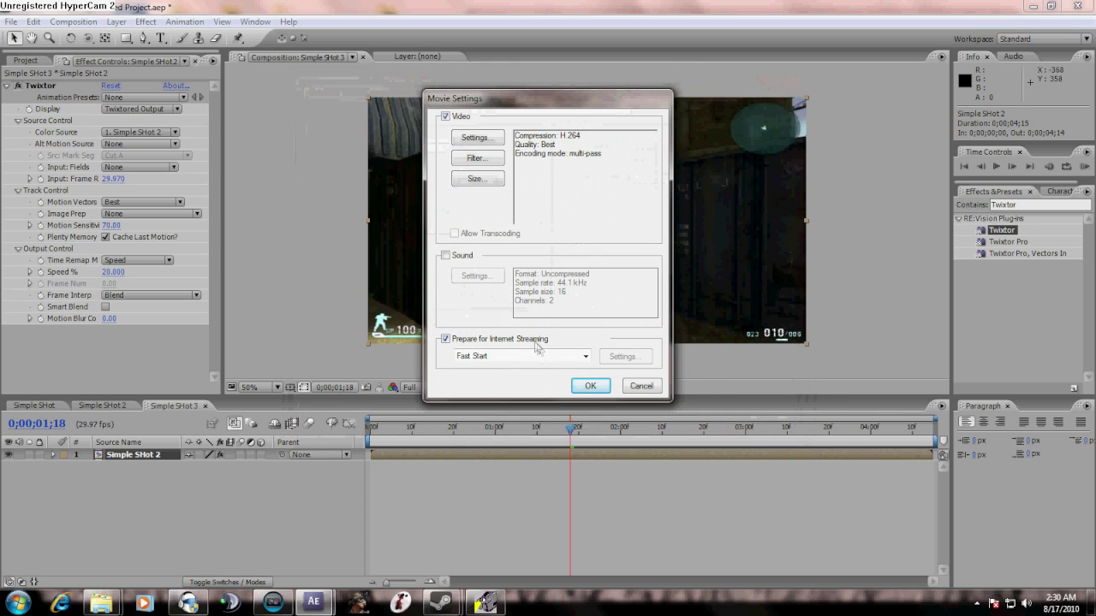
left_click(589, 386)
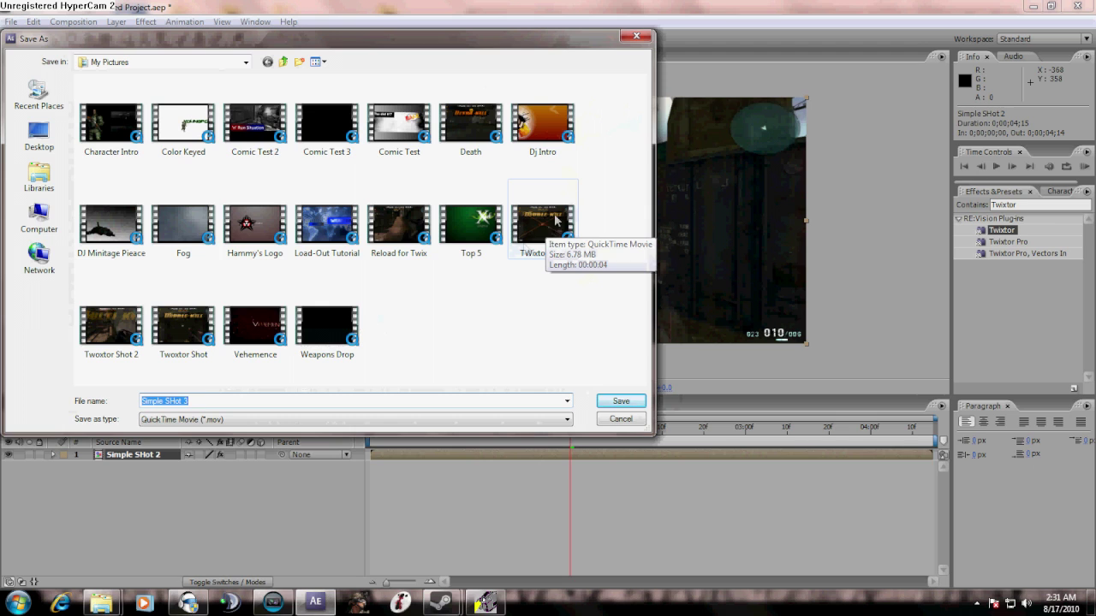
Save the movie as 'Simple SHot 3' in My Pictures and let its 135 frames render.
left_click(607, 200)
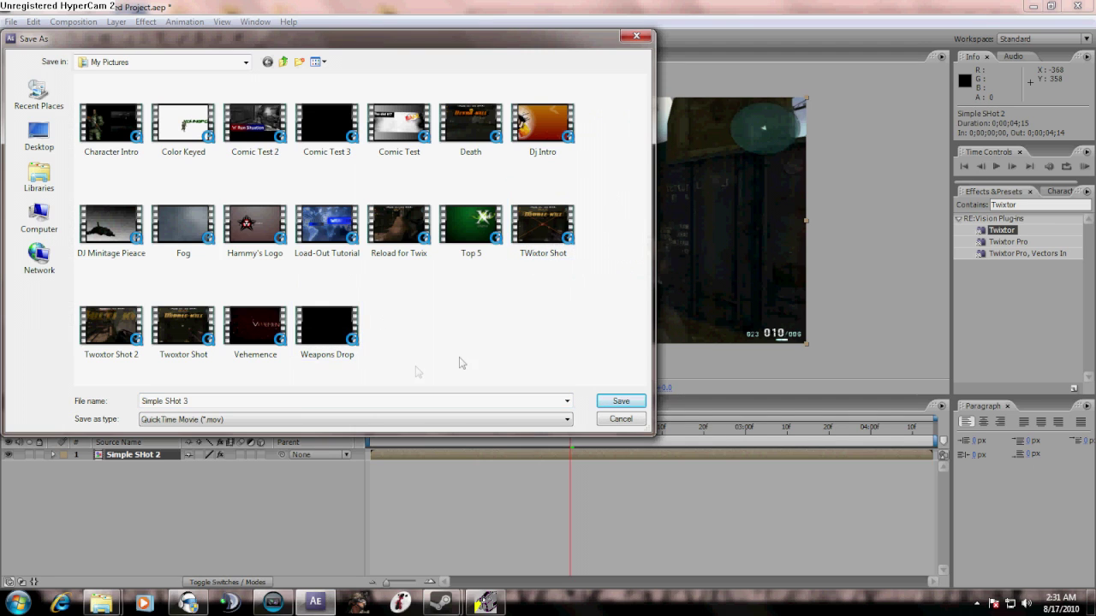
left_click(339, 401)
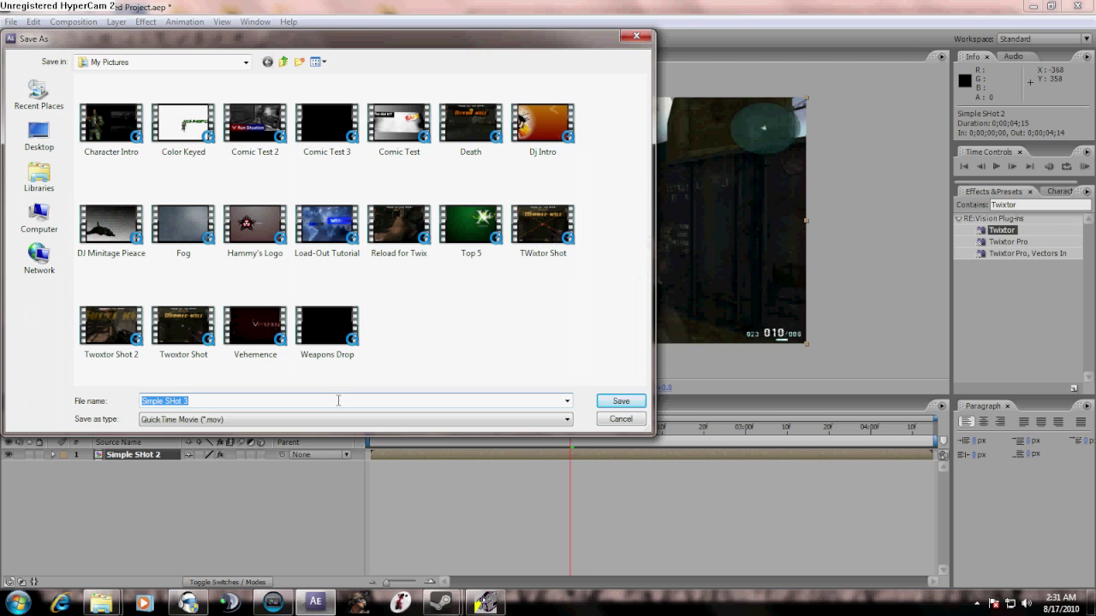
type("Si")
left_click(621, 402)
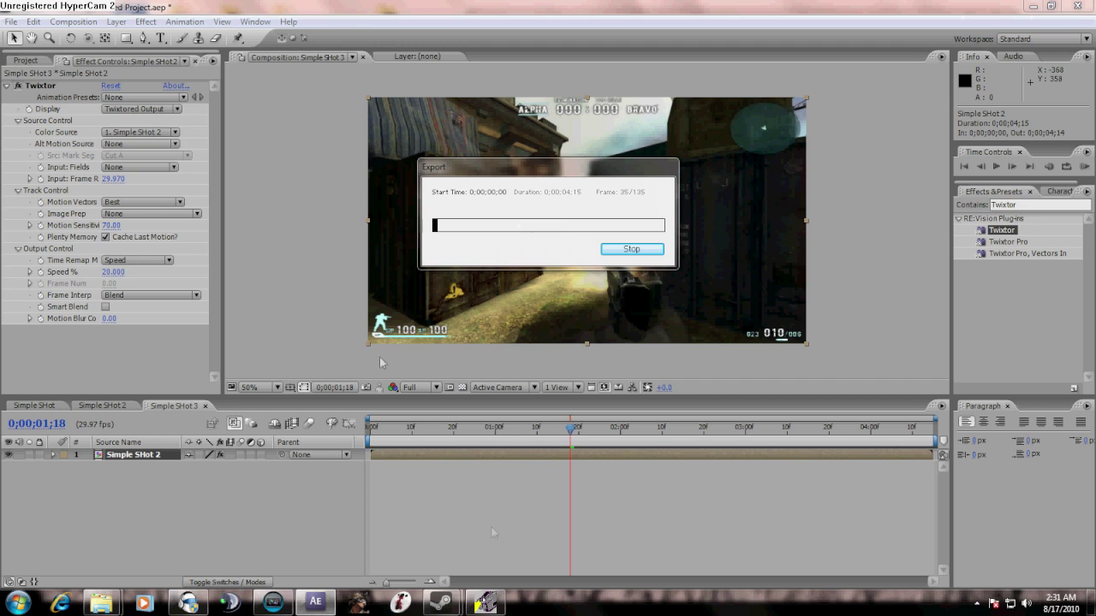
left_click(485, 603)
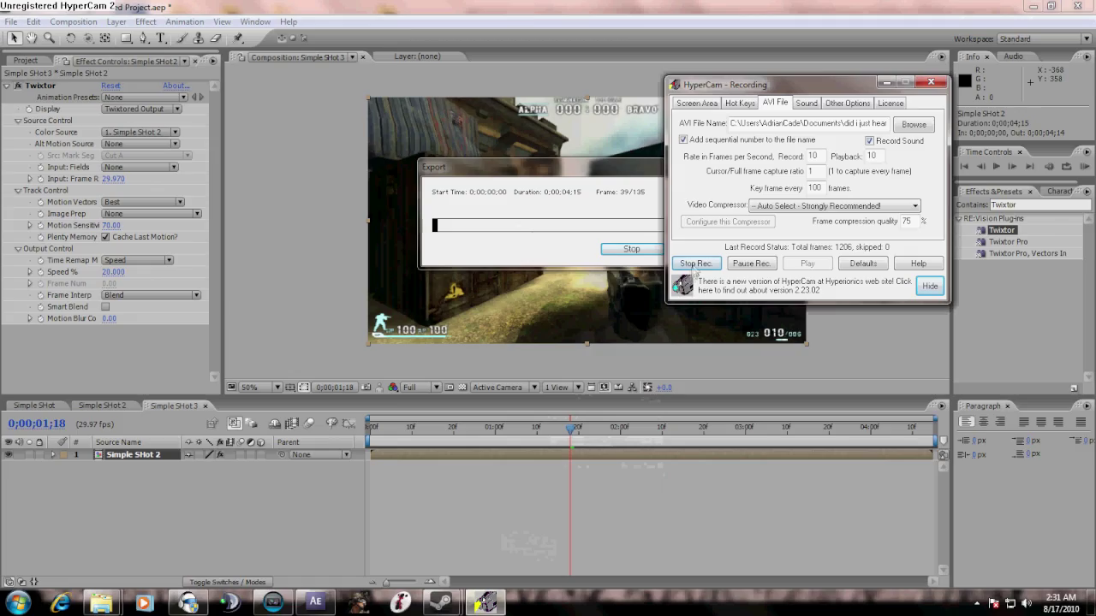